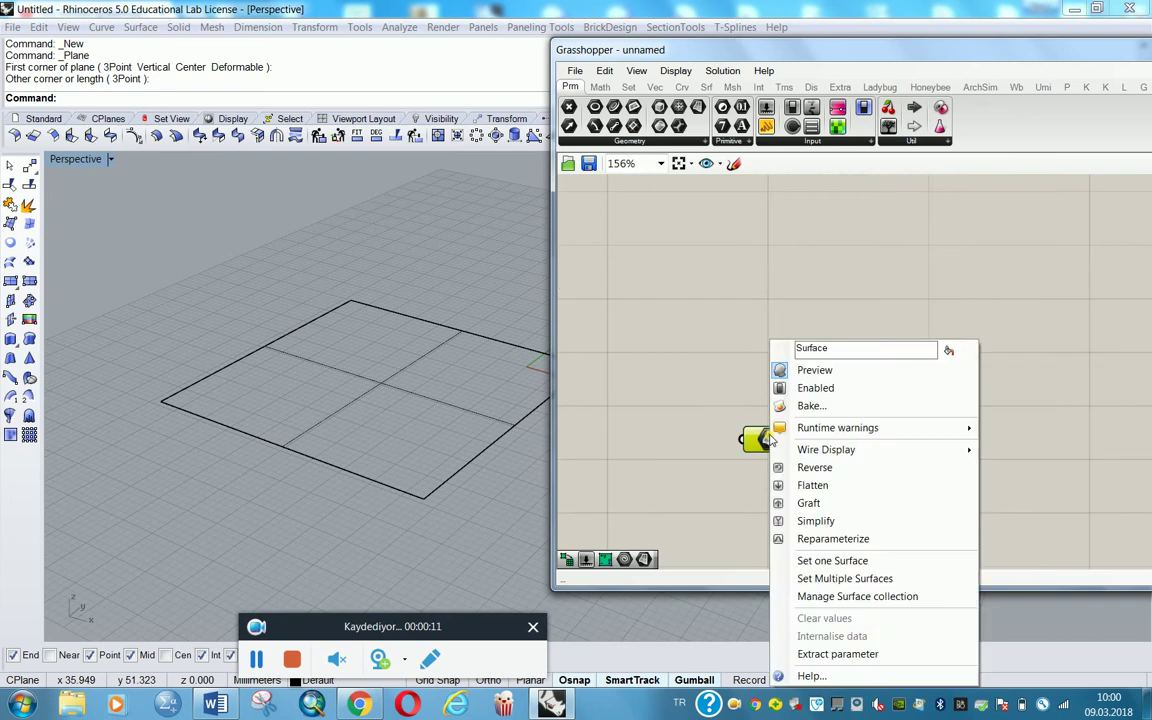
# Reference the drawn plane in the Surface parameter and connect it to the Region input of a new Populate 2D component.
pyautogui.click(842, 558)
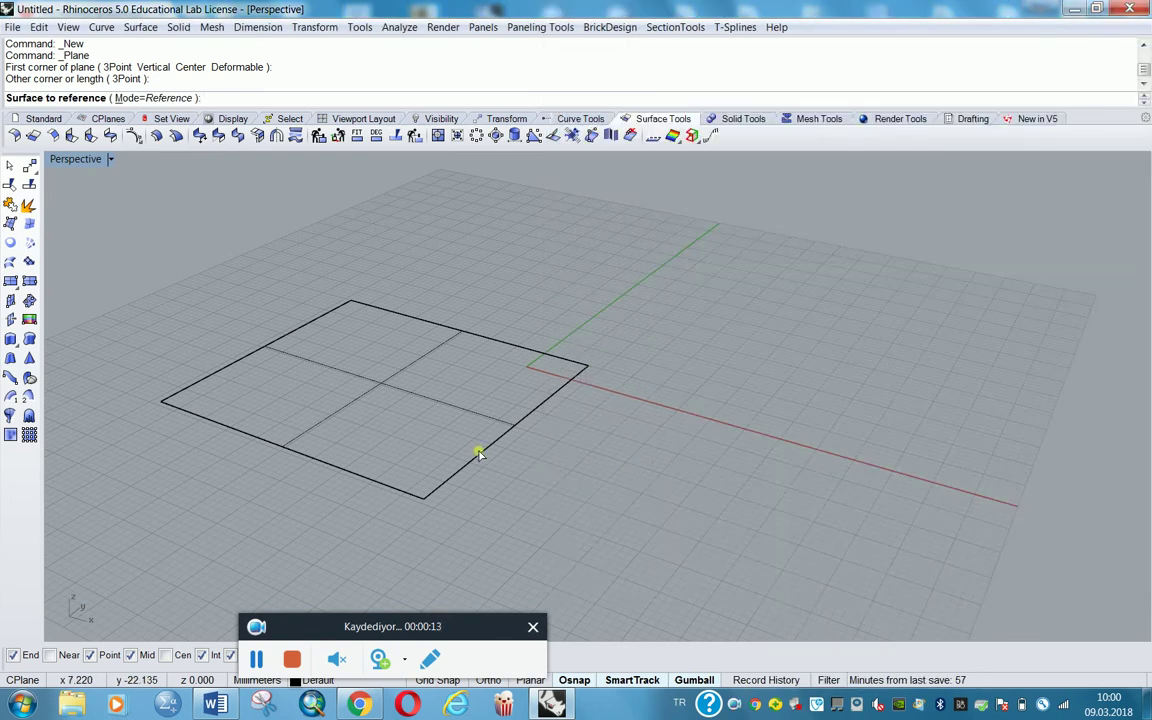
pyautogui.click(479, 450)
pyautogui.click(655, 88)
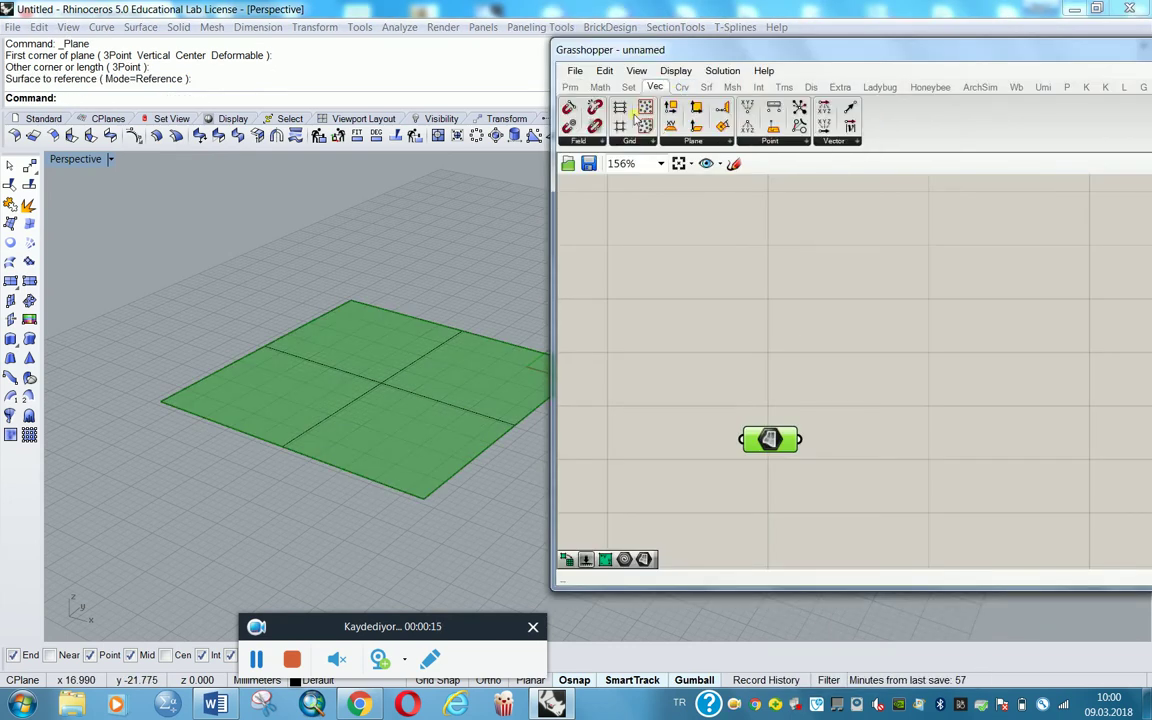
pyautogui.moveTo(645, 107); pyautogui.dragTo(728, 318)
pyautogui.moveTo(919, 517); pyautogui.dragTo(1013, 447)
# Create a number slider with the value 100 and connect it to the Count input of the population component.
pyautogui.doubleClick(785, 416)
pyautogui.write('1')
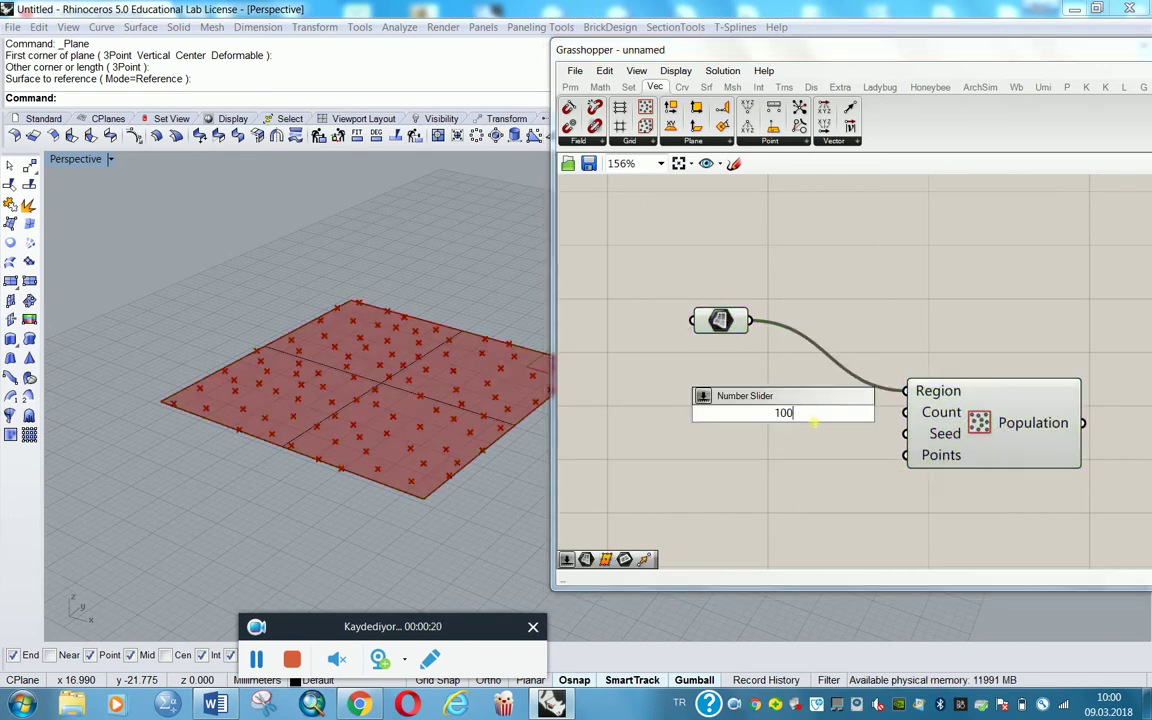
pyautogui.write('00')
pyautogui.press('Return')
pyautogui.moveTo(843, 408); pyautogui.dragTo(899, 418)
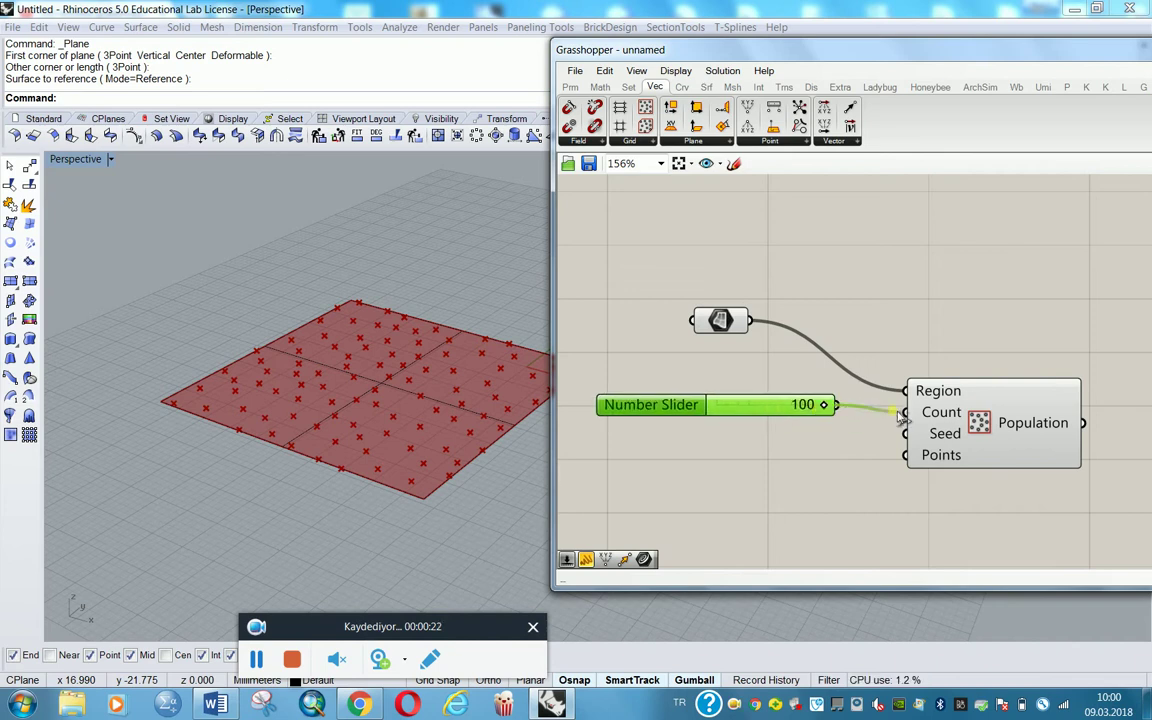
# Create a number slider with the value 10 and connect it to the Seed input, keeping the Count slider at 100.
pyautogui.doubleClick(757, 478)
pyautogui.write('10')
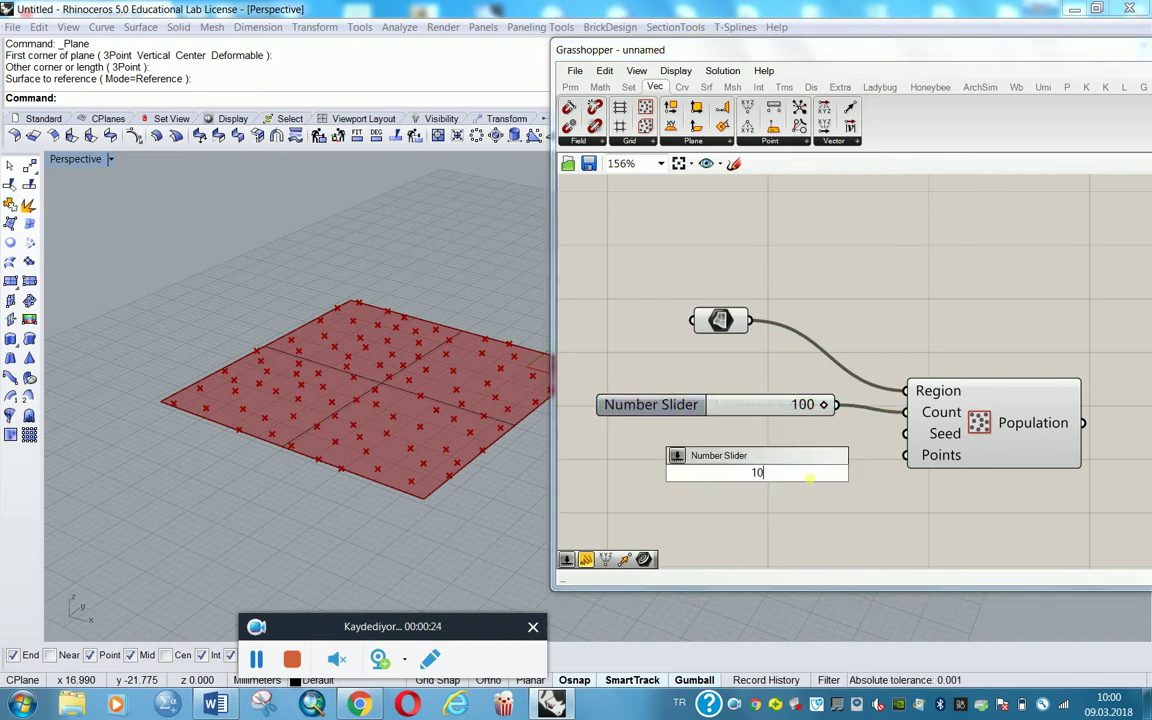
pyautogui.press('Return')
pyautogui.moveTo(878, 473); pyautogui.dragTo(921, 440)
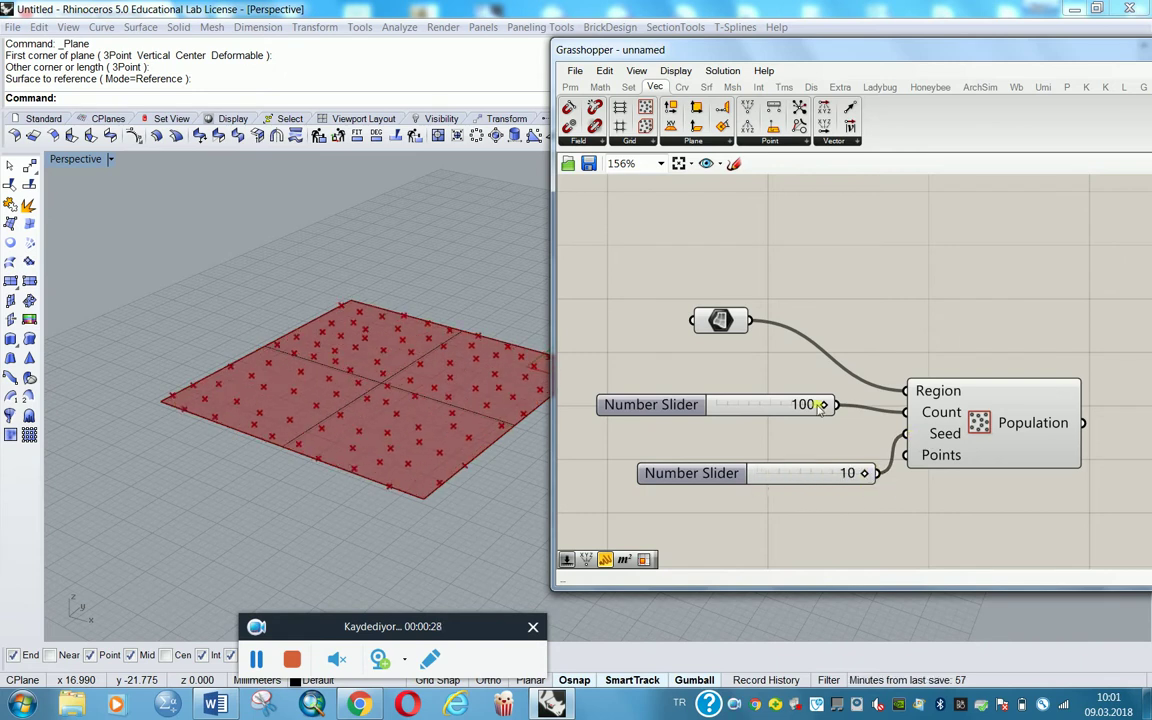
pyautogui.moveTo(815, 404)
pyautogui.mouseDown()
pyautogui.moveTo(728, 404)
pyautogui.moveTo(830, 404)
pyautogui.mouseUp()
# Add a Voronoi component, feeding the population into Points and the referenced surface into Boundary.
pyautogui.scroll(-3, 800, 417)
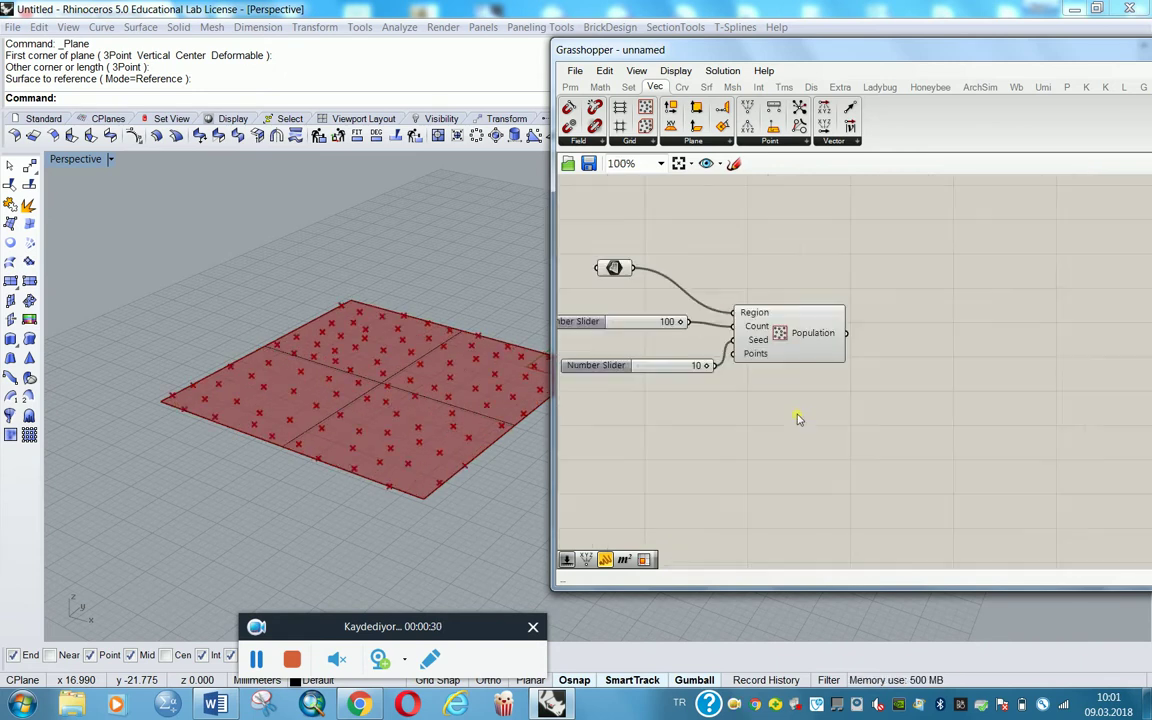
pyautogui.click(740, 88)
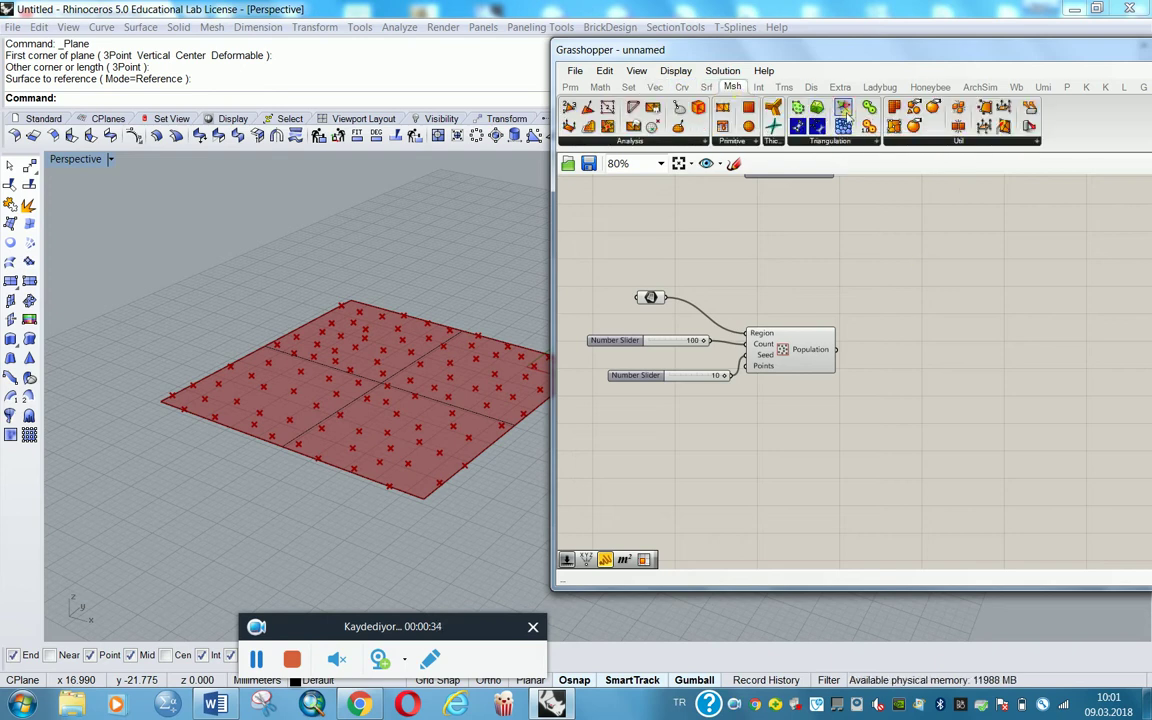
pyautogui.moveTo(847, 116); pyautogui.dragTo(934, 285)
pyautogui.moveTo(837, 349); pyautogui.dragTo(894, 277)
pyautogui.moveTo(652, 297); pyautogui.dragTo(896, 290)
# Add a Scale component beside the Voronoi component and connect the population points to its Center input.
pyautogui.moveTo(977, 419); pyautogui.dragTo(790, 457, button='right')
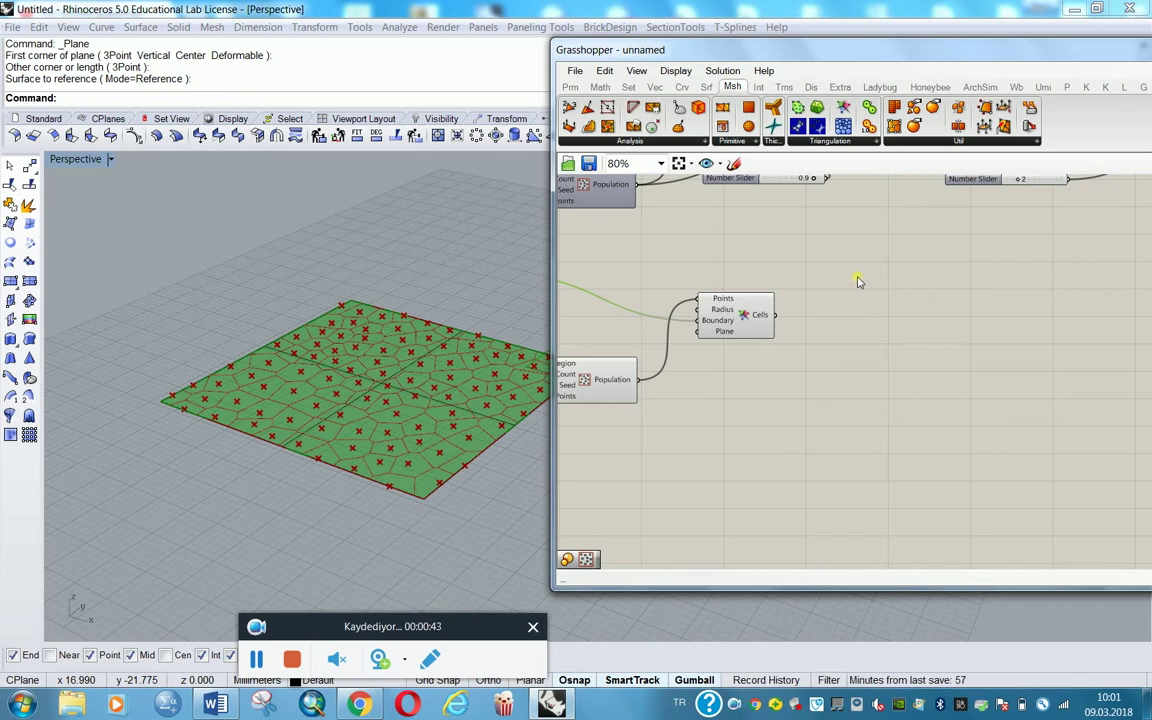
pyautogui.doubleClick(875, 432)
pyautogui.write('scale')
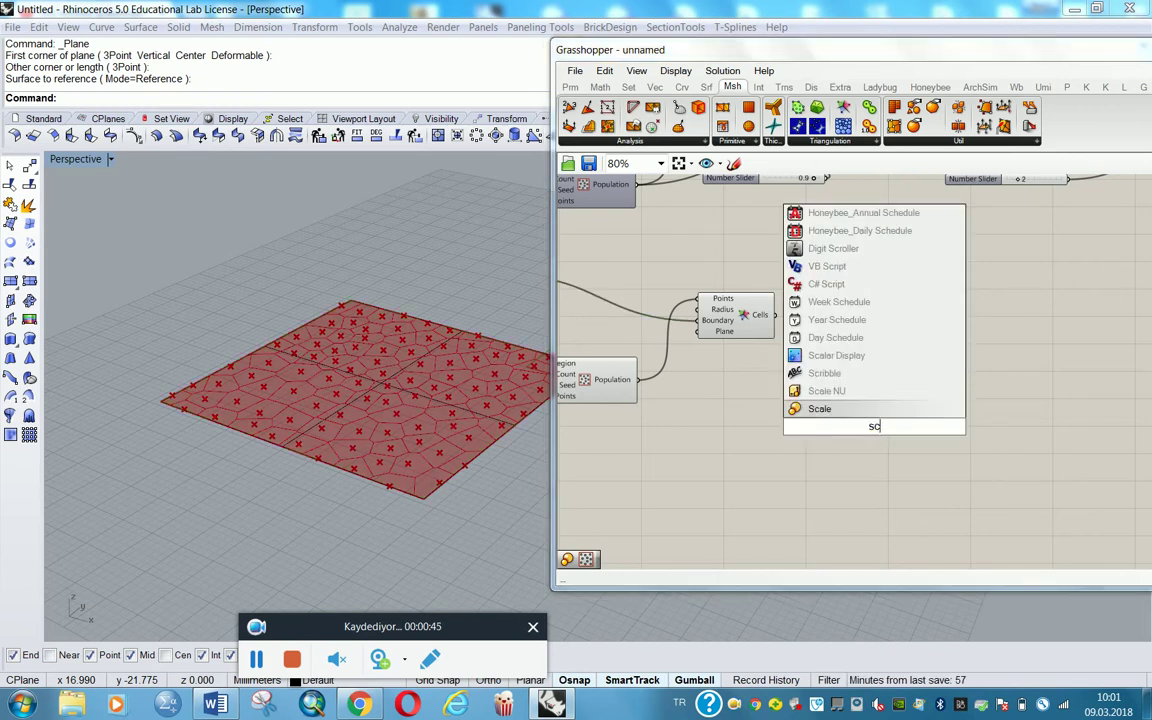
pyautogui.click(818, 406)
pyautogui.moveTo(876, 422); pyautogui.dragTo(957, 368)
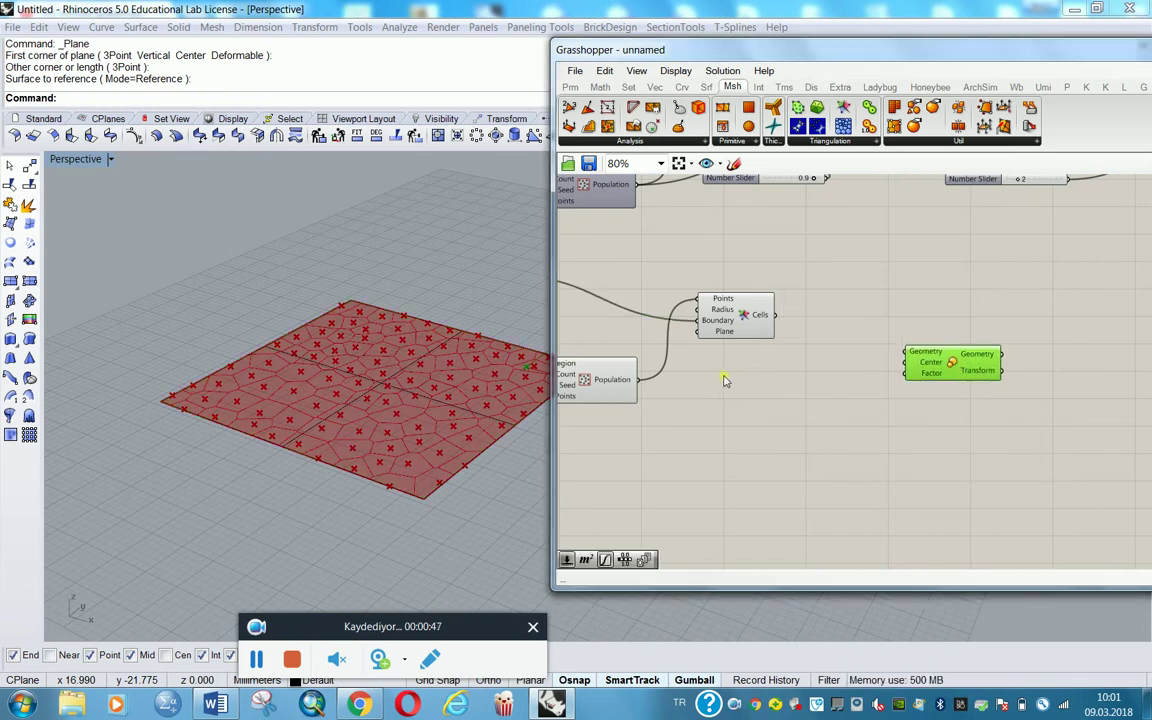
pyautogui.moveTo(645, 380); pyautogui.dragTo(907, 362)
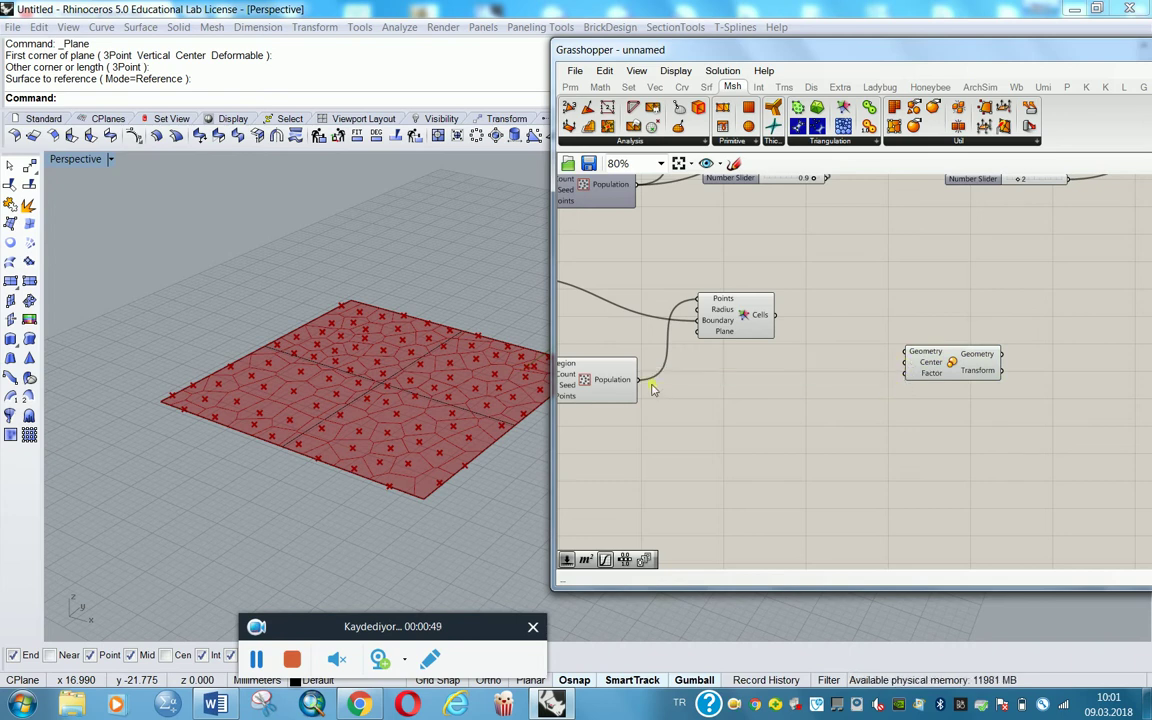
pyautogui.moveTo(637, 385); pyautogui.dragTo(905, 368)
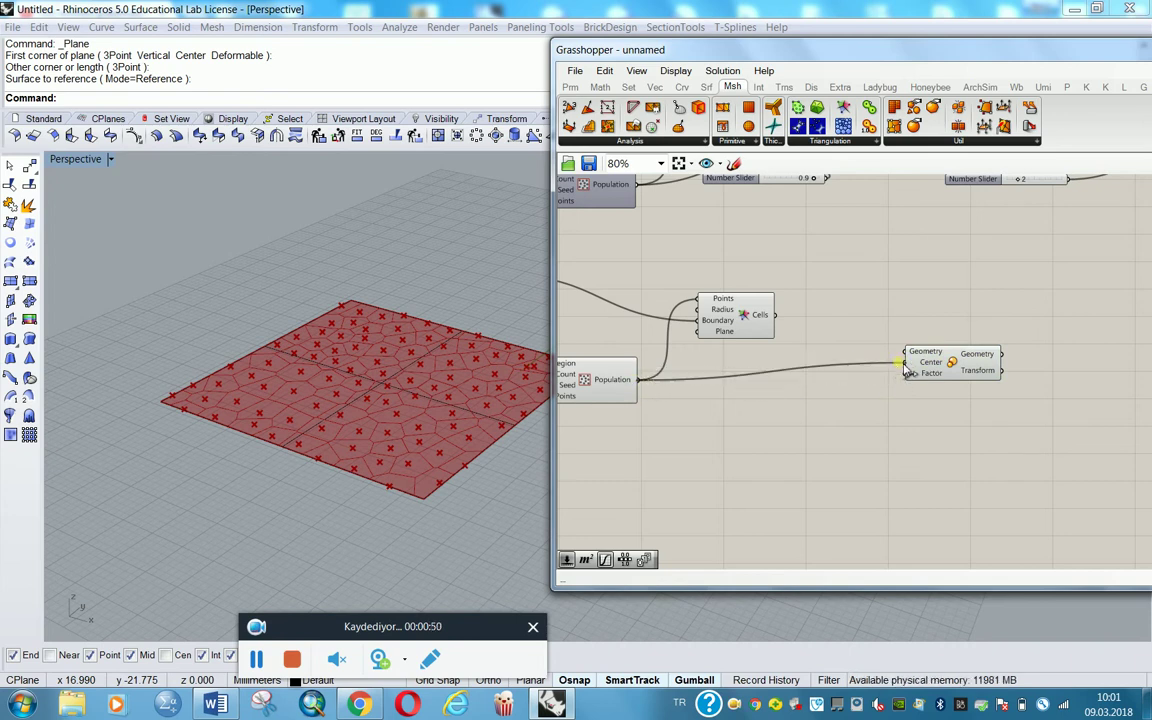
# Create a number slider with the value 1.00 and connect it to the Factor input of the Scale component.
pyautogui.doubleClick(826, 420)
pyautogui.write('1')
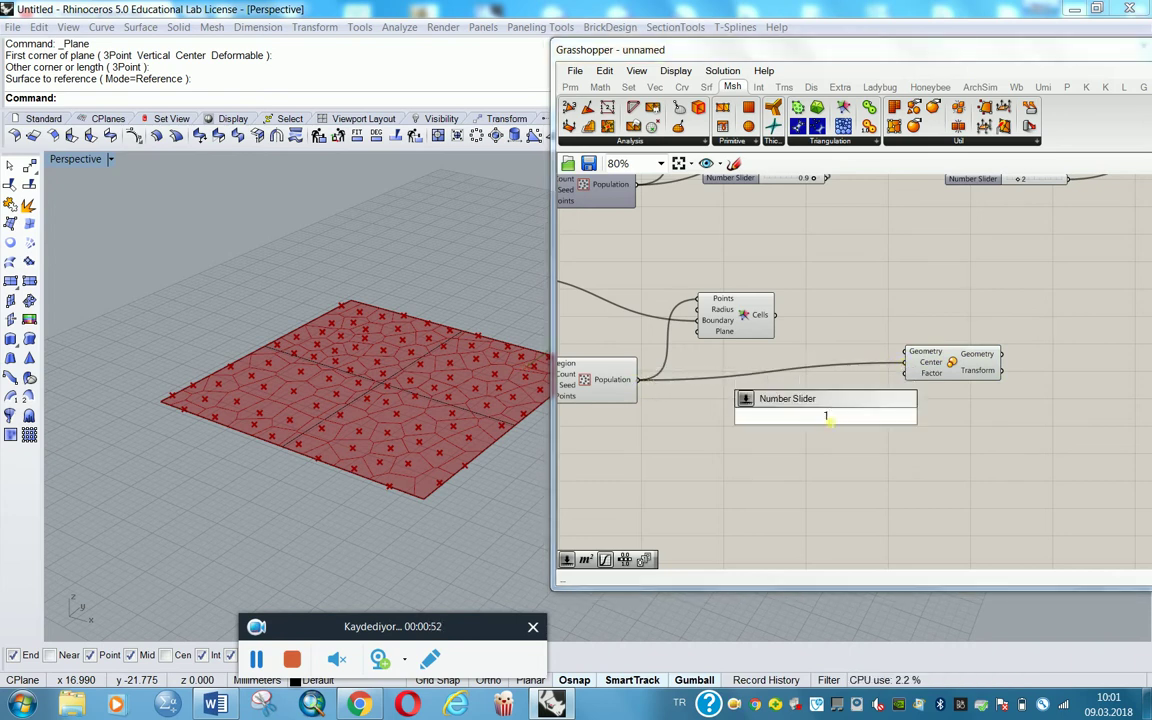
pyautogui.write('.00')
pyautogui.press('Return')
pyautogui.moveTo(882, 417); pyautogui.dragTo(905, 373)
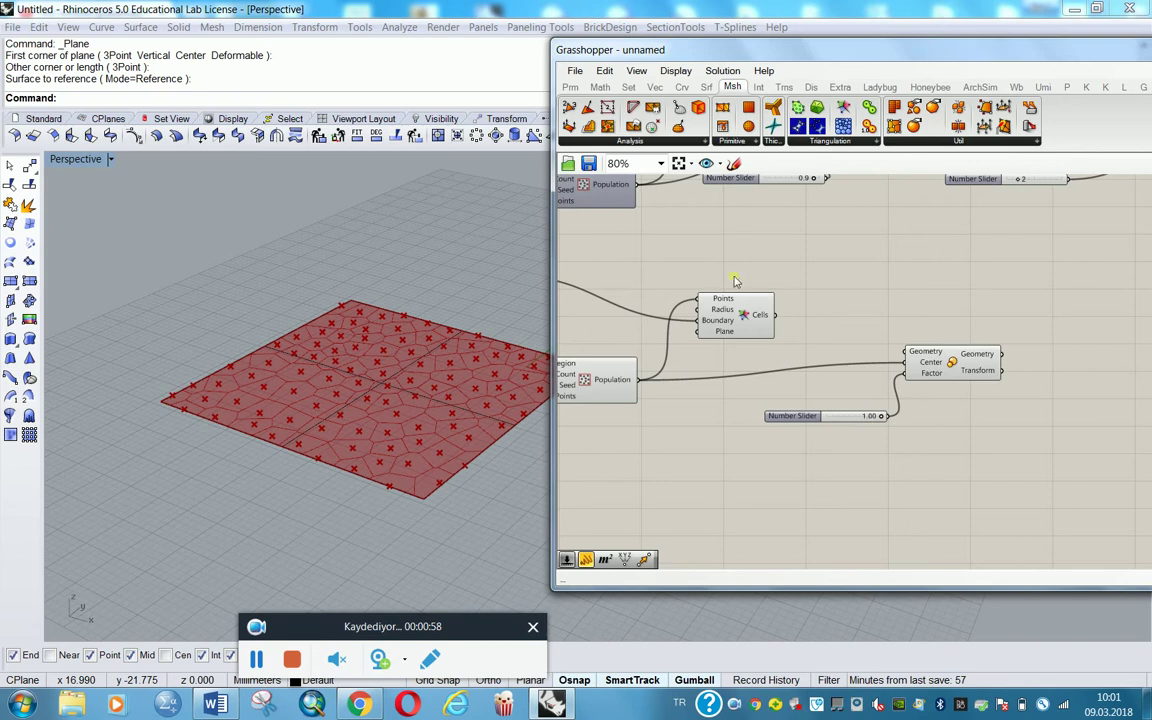
# Connect the Voronoi Cells output to the Geometry input of the Scale component.
pyautogui.moveTo(743, 301); pyautogui.dragTo(855, 317, button='right')
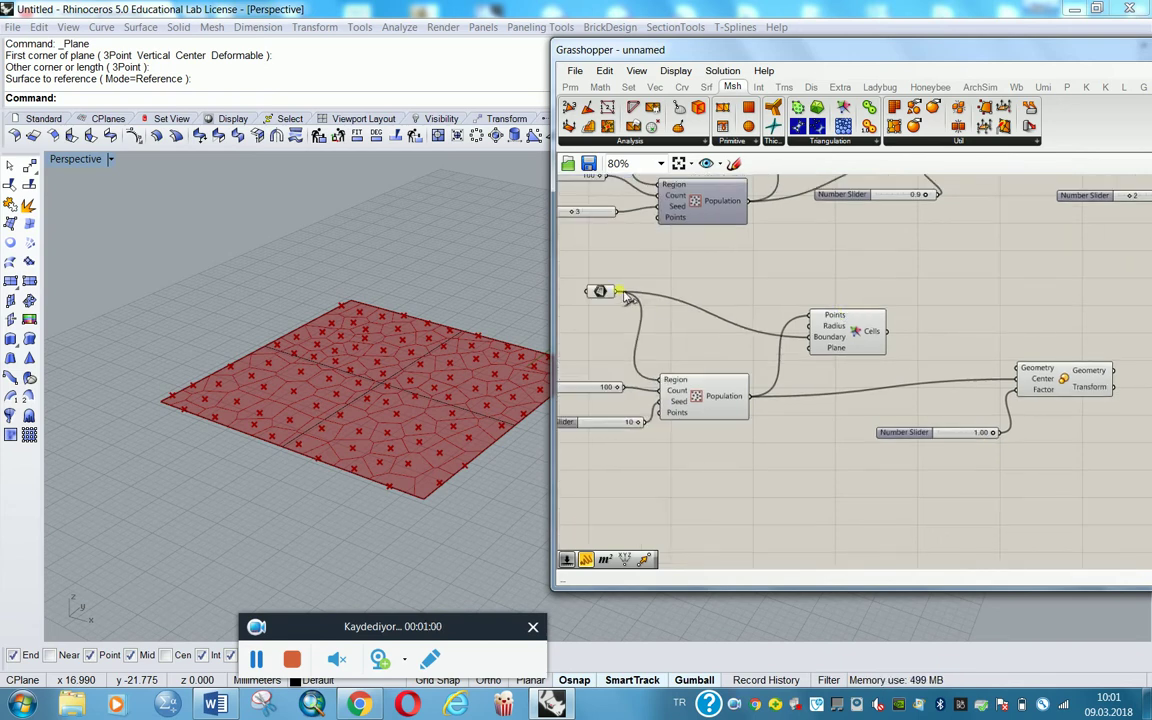
pyautogui.moveTo(857, 330)
pyautogui.mouseDown()
pyautogui.moveTo(847, 293)
pyautogui.moveTo(1020, 372)
pyautogui.mouseUp()
pyautogui.click(925, 450)
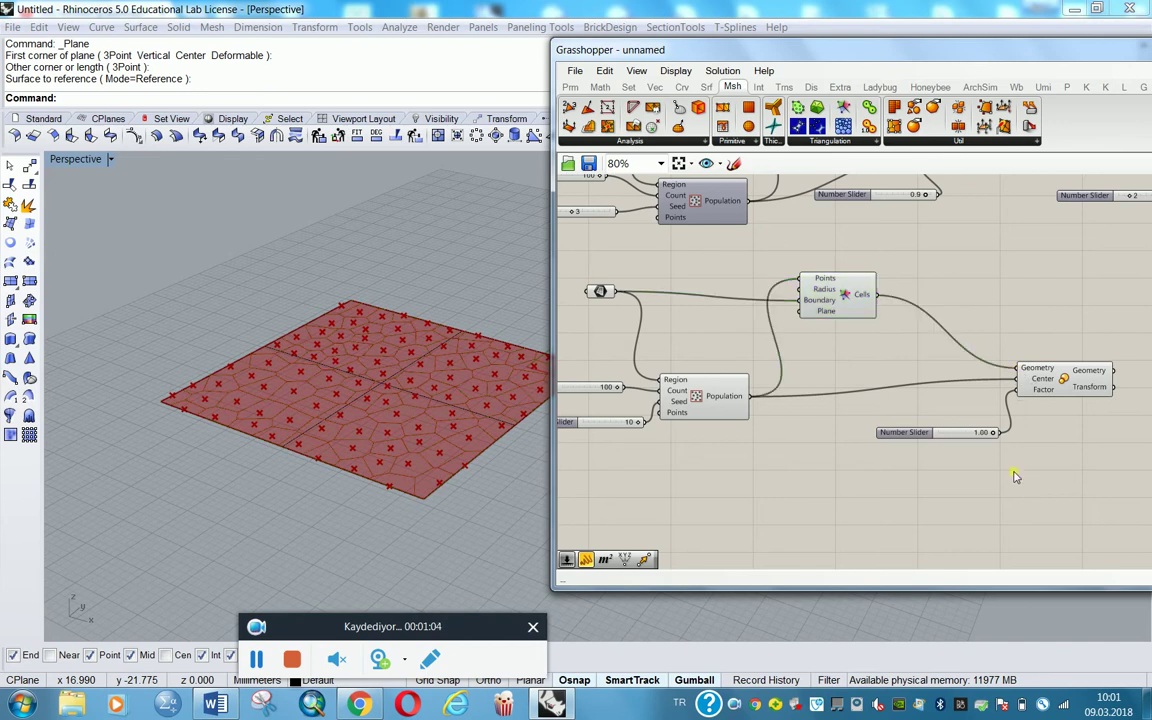
# Set the scale factor slider to 0.83 to shrink the Voronoi cells about their points.
pyautogui.scroll(4, 1000, 435)
pyautogui.moveTo(988, 418); pyautogui.dragTo(972, 429)
pyautogui.moveTo(972, 429); pyautogui.dragTo(915, 453, button='right')
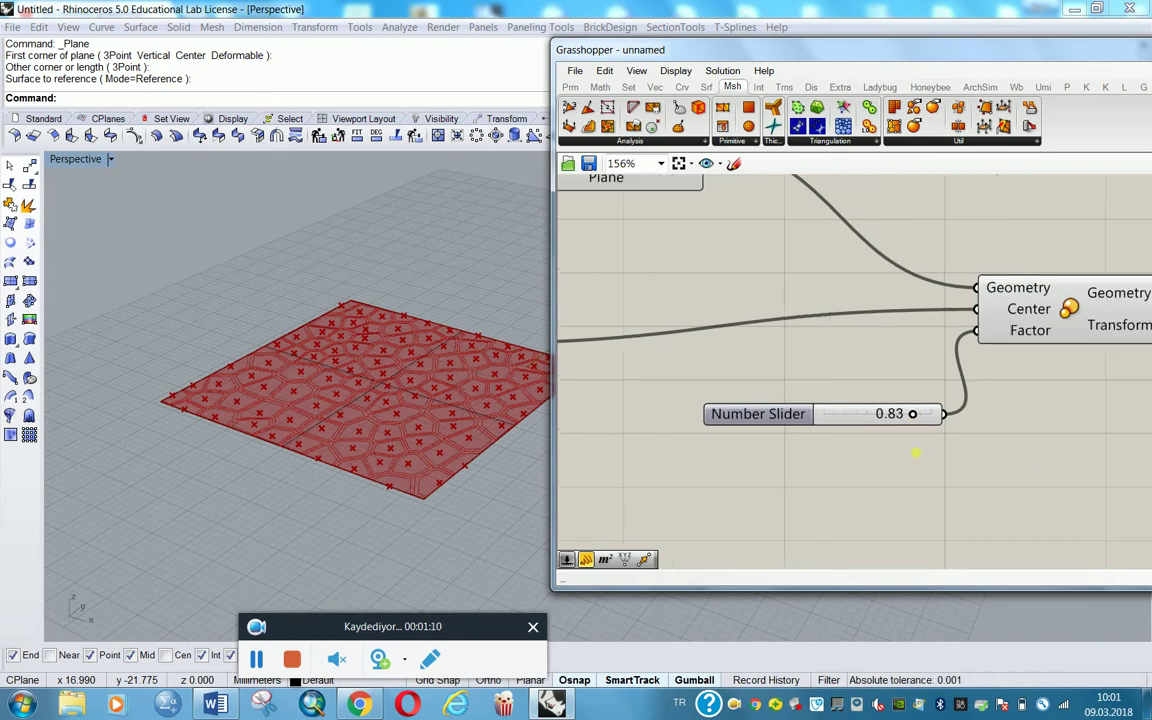
pyautogui.scroll(-4, 915, 453)
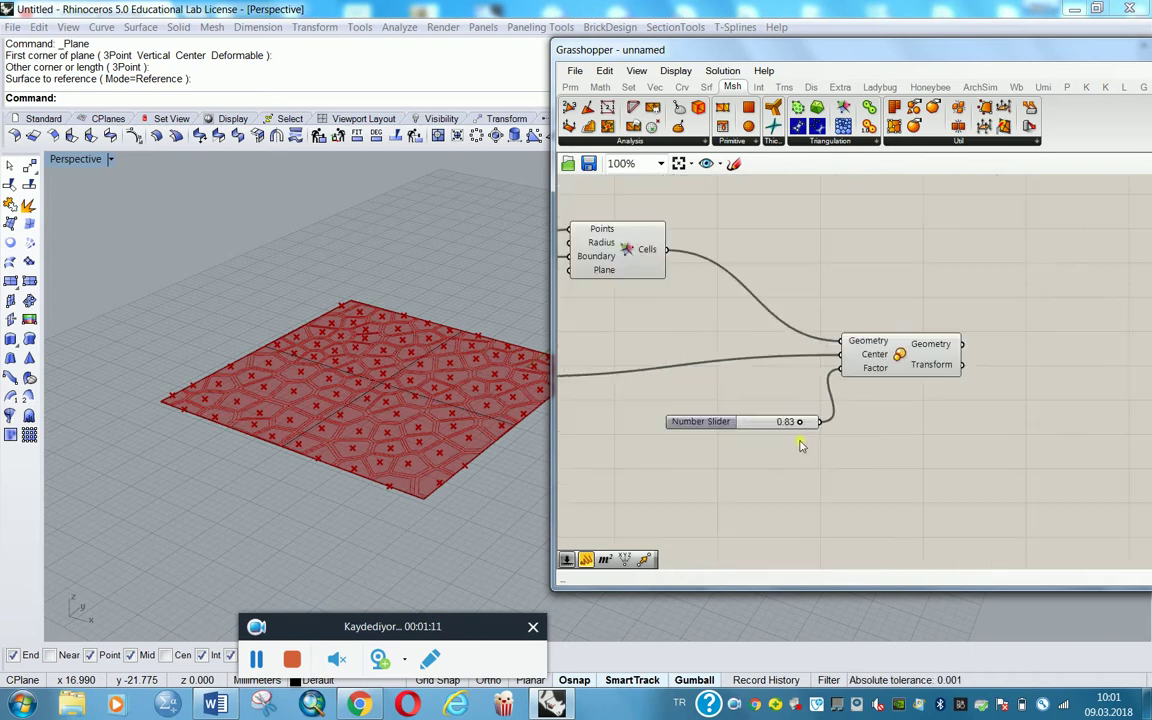
pyautogui.click(758, 87)
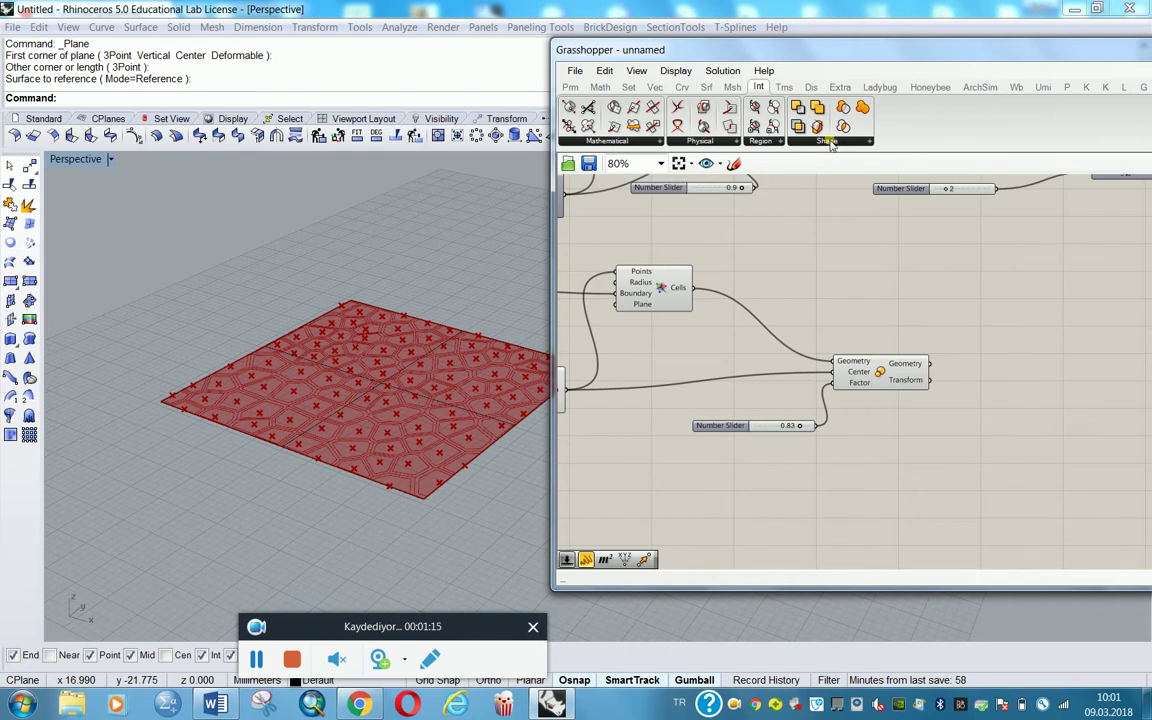
pyautogui.click(829, 142)
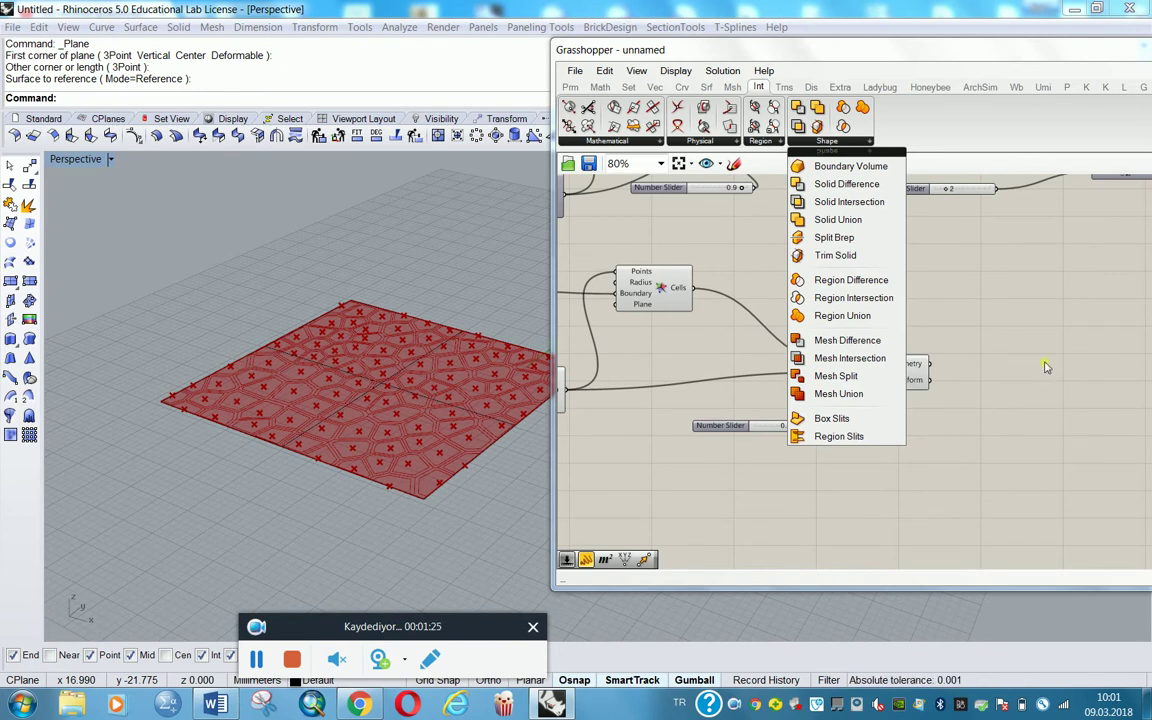
pyautogui.click(918, 447)
pyautogui.moveTo(918, 447); pyautogui.dragTo(1089, 420, button='right')
# Look up where the new Voronoi, Scale and population components are located in the component palette.
pyautogui.click(810, 283)
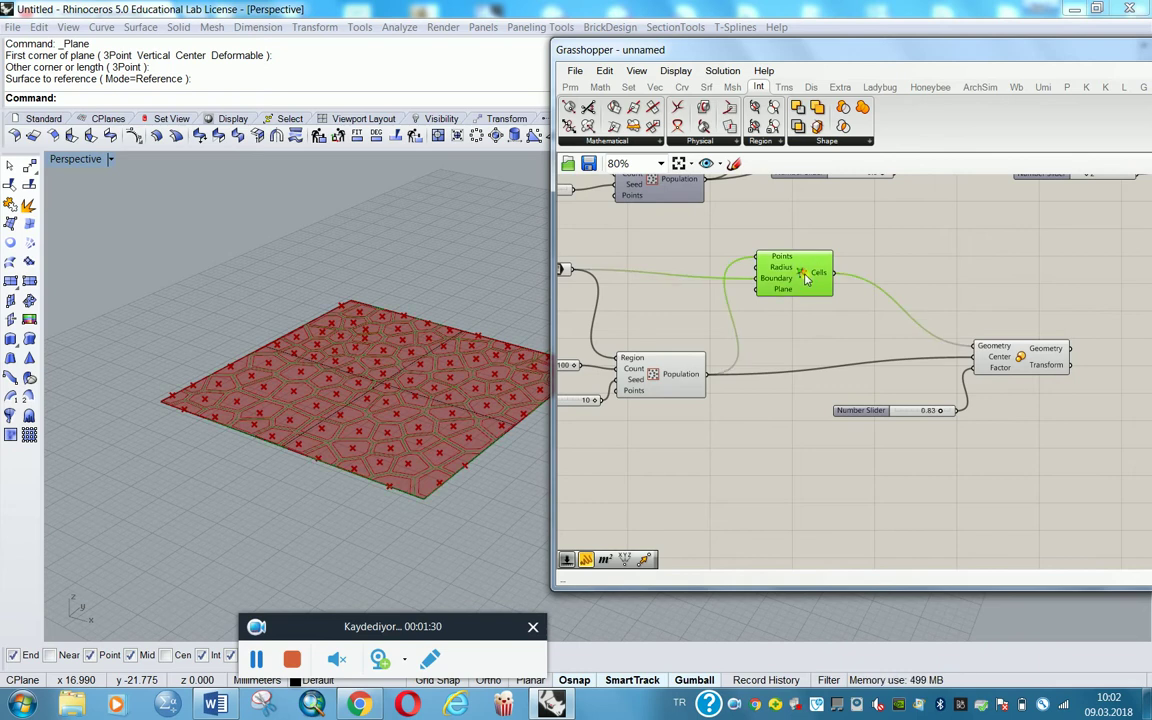
pyautogui.keyDown('ctrl'); pyautogui.keyDown('alt'); pyautogui.click(809, 281); pyautogui.keyUp('alt'); pyautogui.keyUp('ctrl')
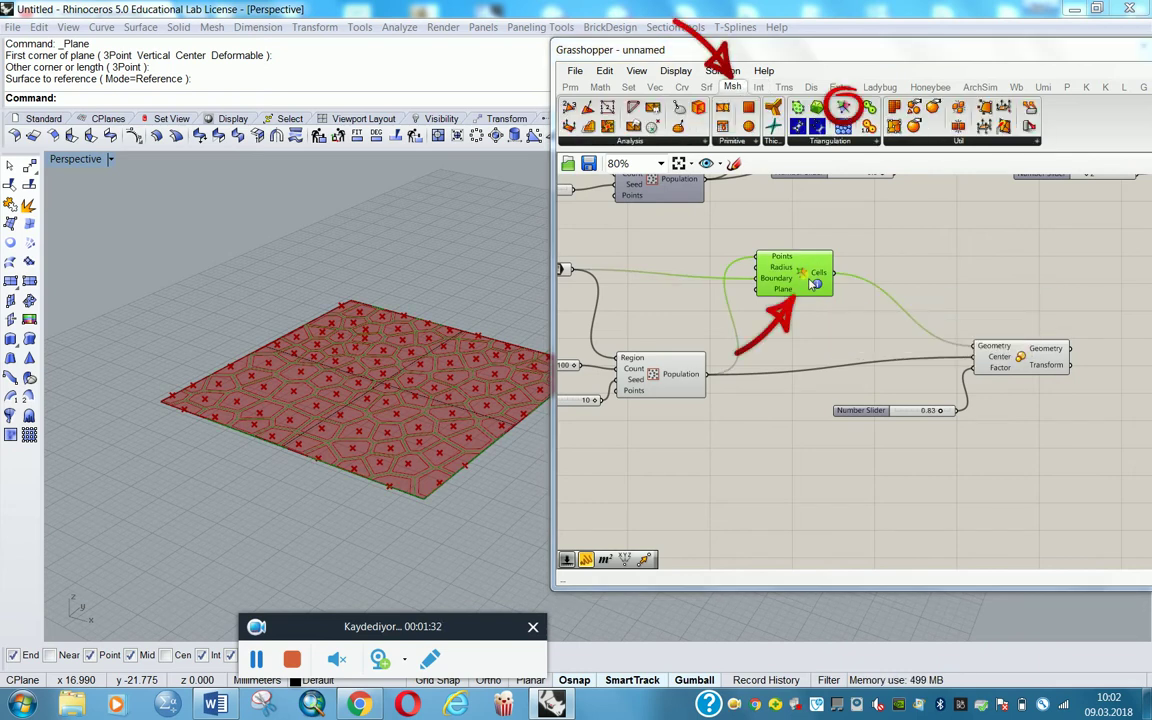
pyautogui.keyDown('ctrl'); pyautogui.keyDown('alt'); pyautogui.click(1027, 367); pyautogui.keyUp('alt'); pyautogui.keyUp('ctrl')
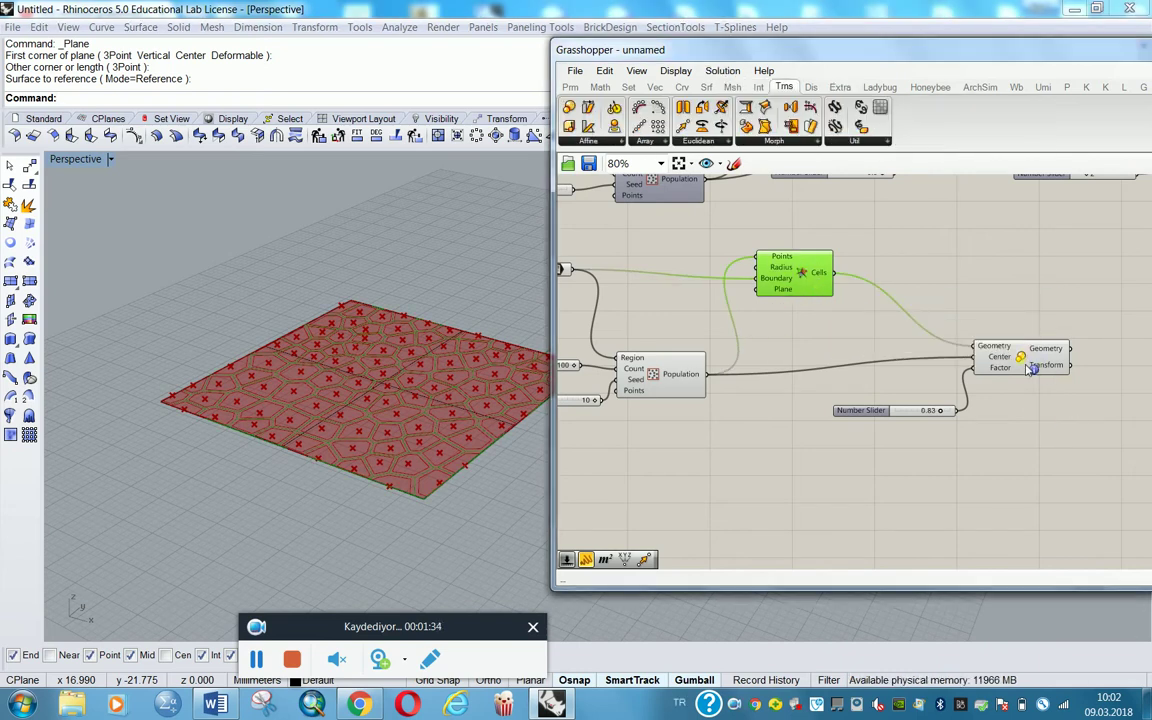
pyautogui.keyDown('ctrl'); pyautogui.keyDown('alt'); pyautogui.click(671, 385); pyautogui.keyUp('alt'); pyautogui.keyUp('ctrl')
pyautogui.moveTo(672, 385)
pyautogui.mouseDown(button='right')
pyautogui.moveTo(663, 437)
pyautogui.moveTo(656, 406)
pyautogui.moveTo(600, 421)
pyautogui.mouseUp(button='right')
pyautogui.scroll(-2, 594, 421)
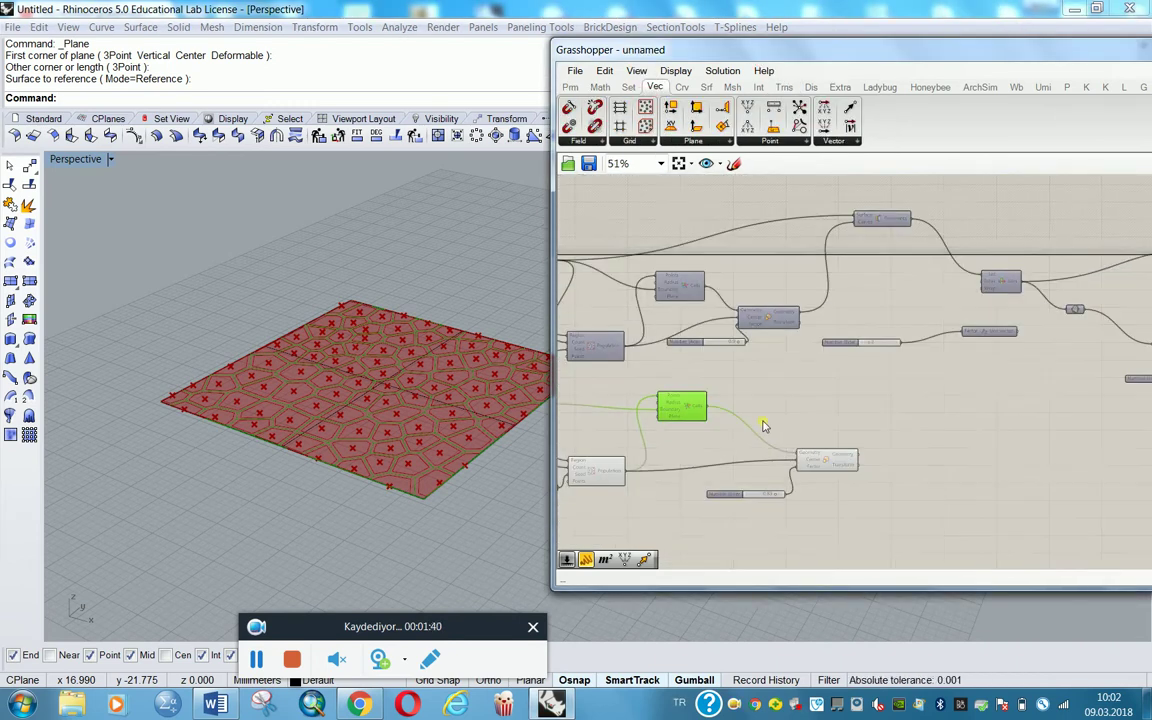
# Look up the palette locations of the Scale, Voronoi, surface-splitting and List Item components used in the existing definition above.
pyautogui.scroll(2, 830, 274)
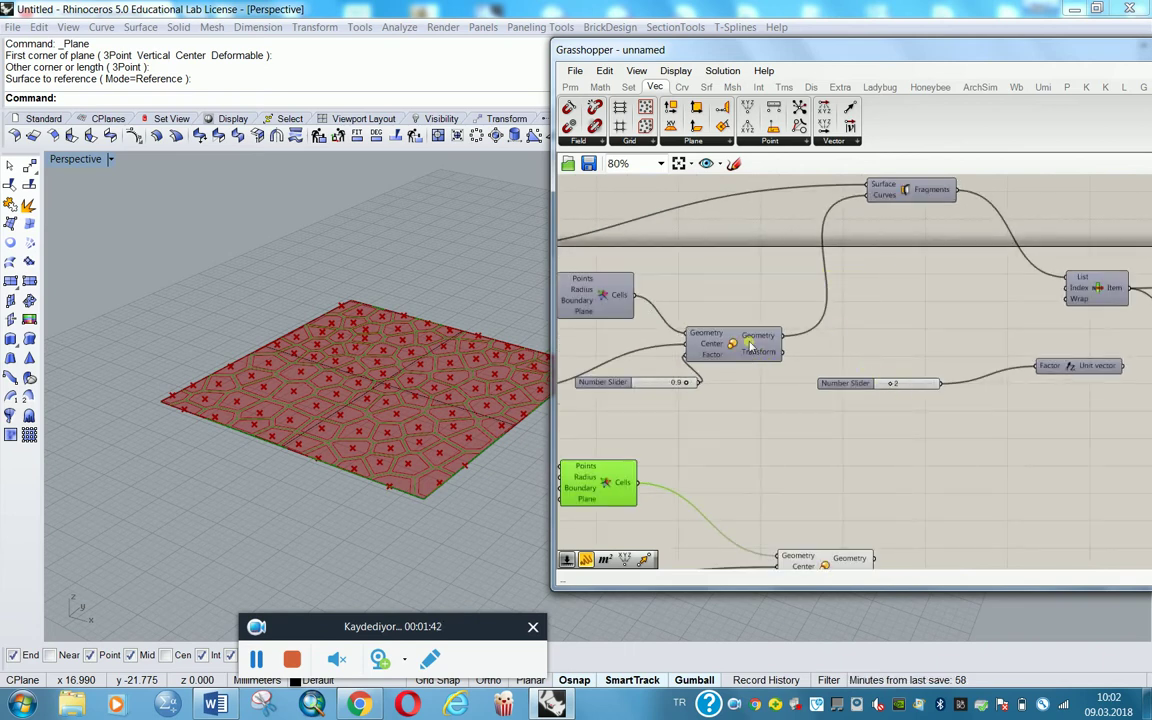
pyautogui.keyDown('ctrl'); pyautogui.keyDown('alt'); pyautogui.click(754, 346); pyautogui.keyUp('alt'); pyautogui.keyUp('ctrl')
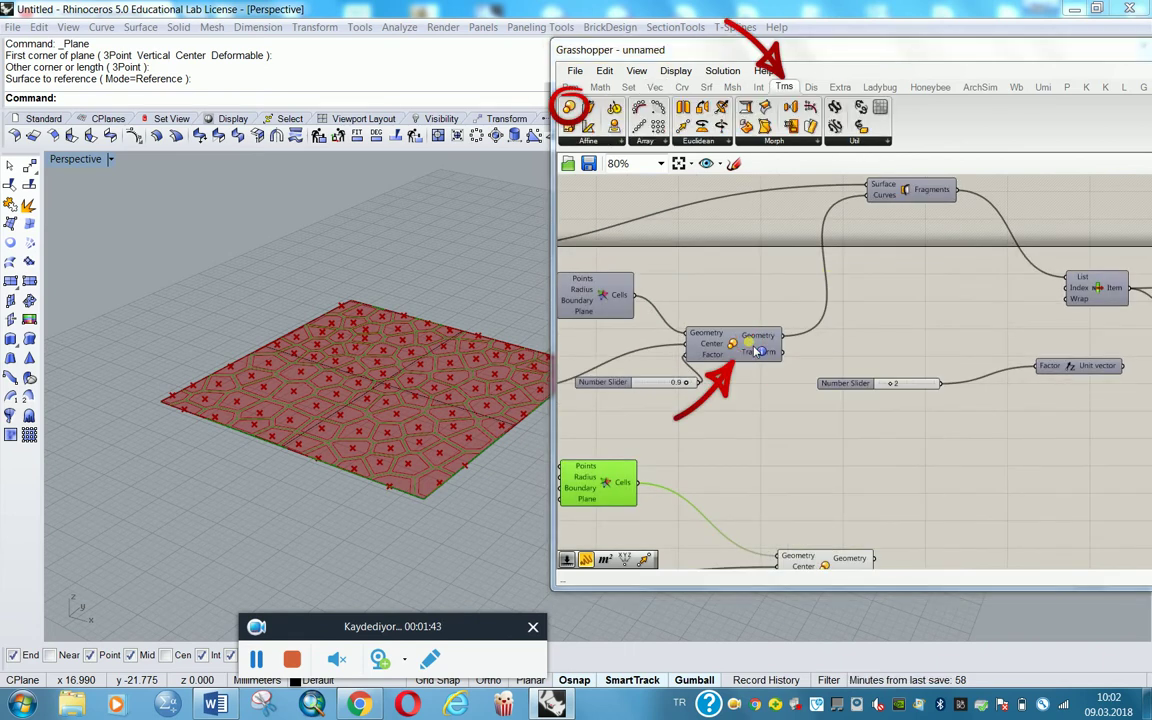
pyautogui.keyDown('ctrl'); pyautogui.keyDown('alt'); pyautogui.click(616, 299); pyautogui.keyUp('alt'); pyautogui.keyUp('ctrl')
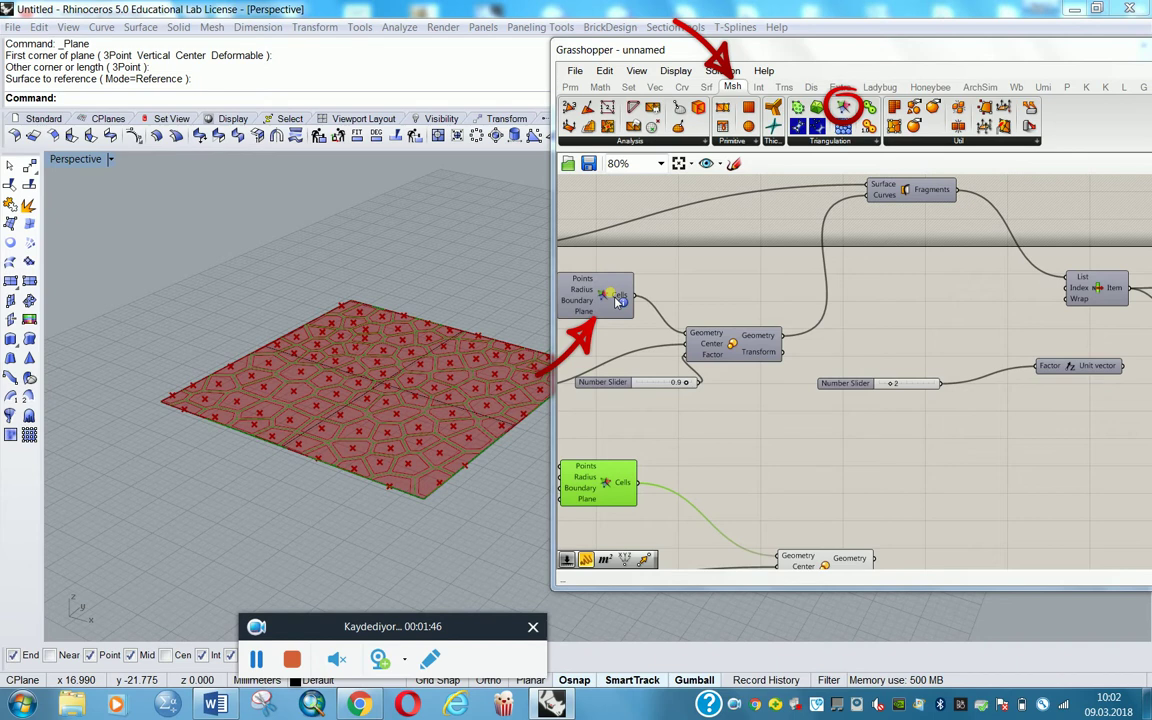
pyautogui.keyDown('ctrl'); pyautogui.keyDown('alt'); pyautogui.click(934, 200); pyautogui.keyUp('alt'); pyautogui.keyUp('ctrl')
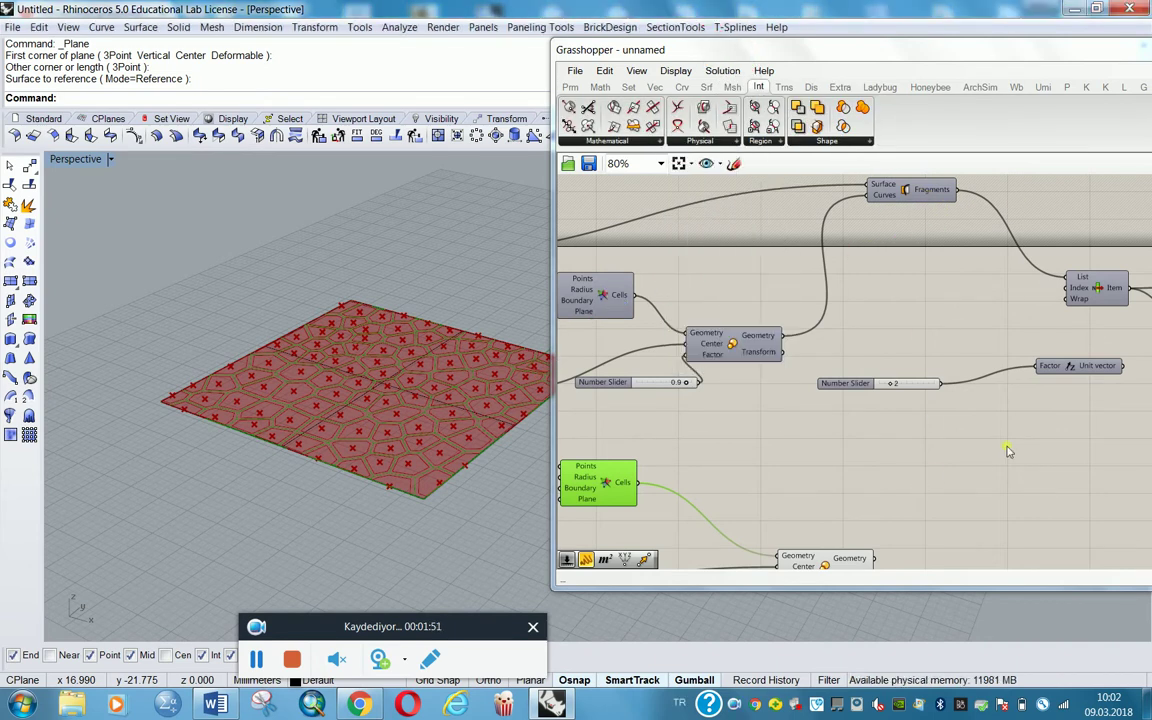
pyautogui.keyDown('ctrl'); pyautogui.keyDown('alt'); pyautogui.click(1101, 290); pyautogui.keyUp('alt'); pyautogui.keyUp('ctrl')
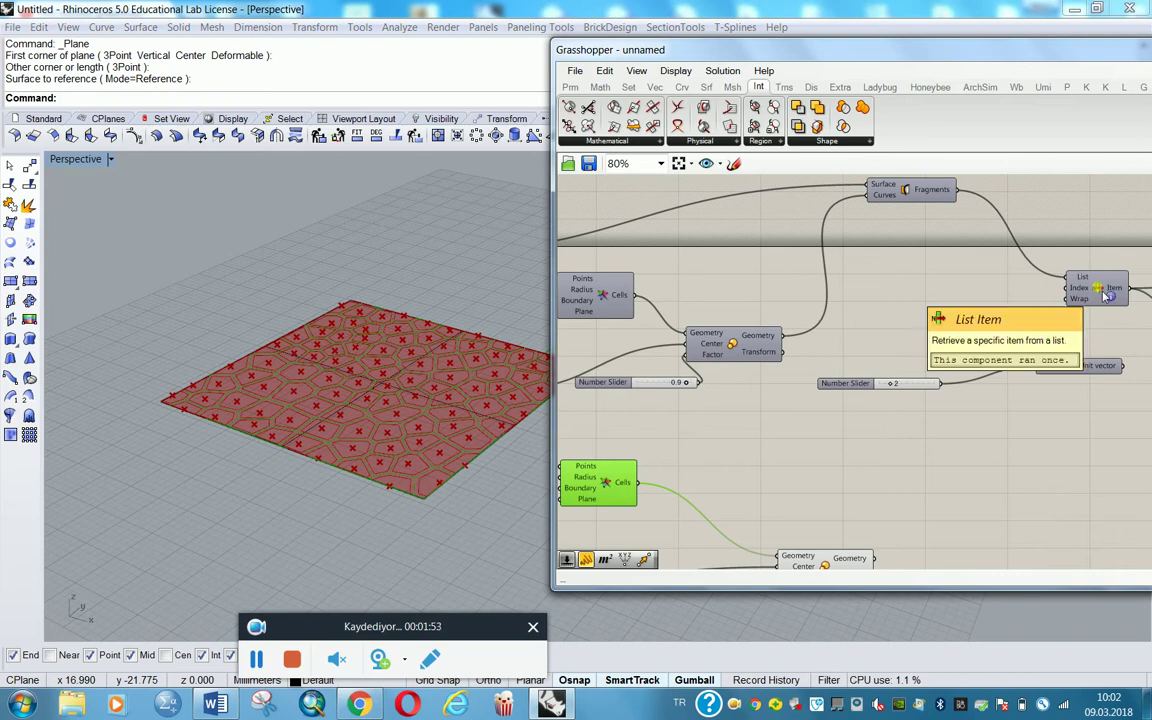
pyautogui.keyDown('ctrl'); pyautogui.keyDown('alt'); pyautogui.click(1104, 294); pyautogui.keyUp('alt'); pyautogui.keyUp('ctrl')
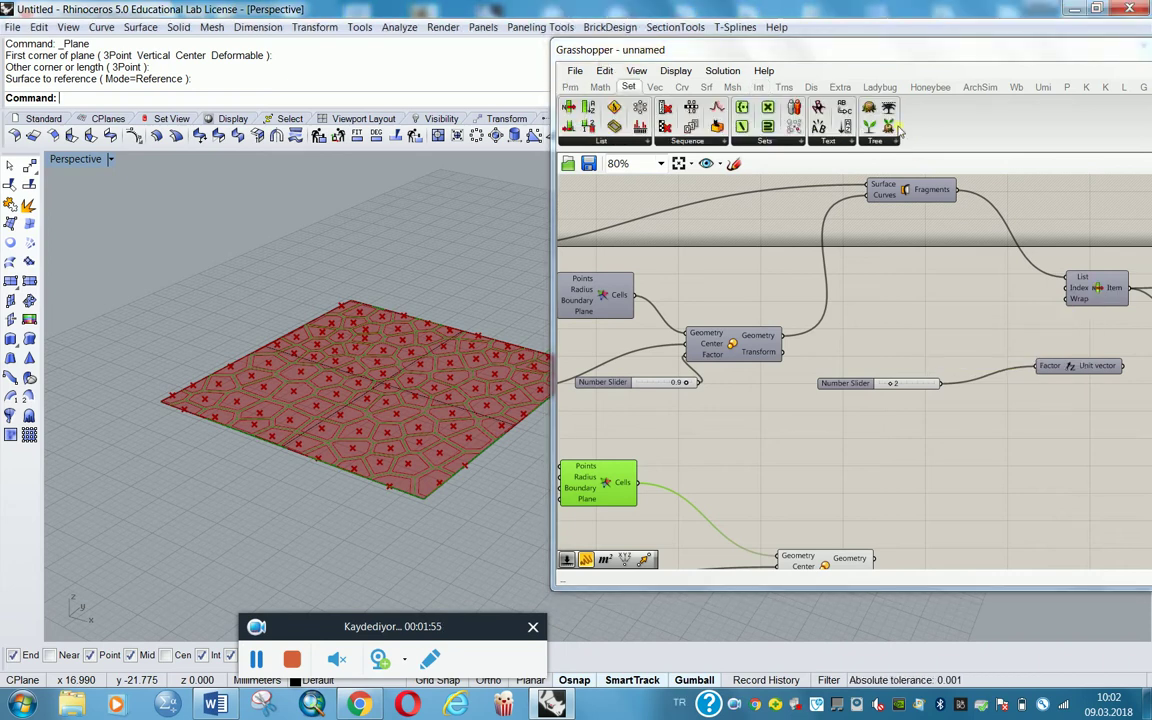
# Add a Surface Split component to the canvas beyond the new Scale component.
pyautogui.click(759, 88)
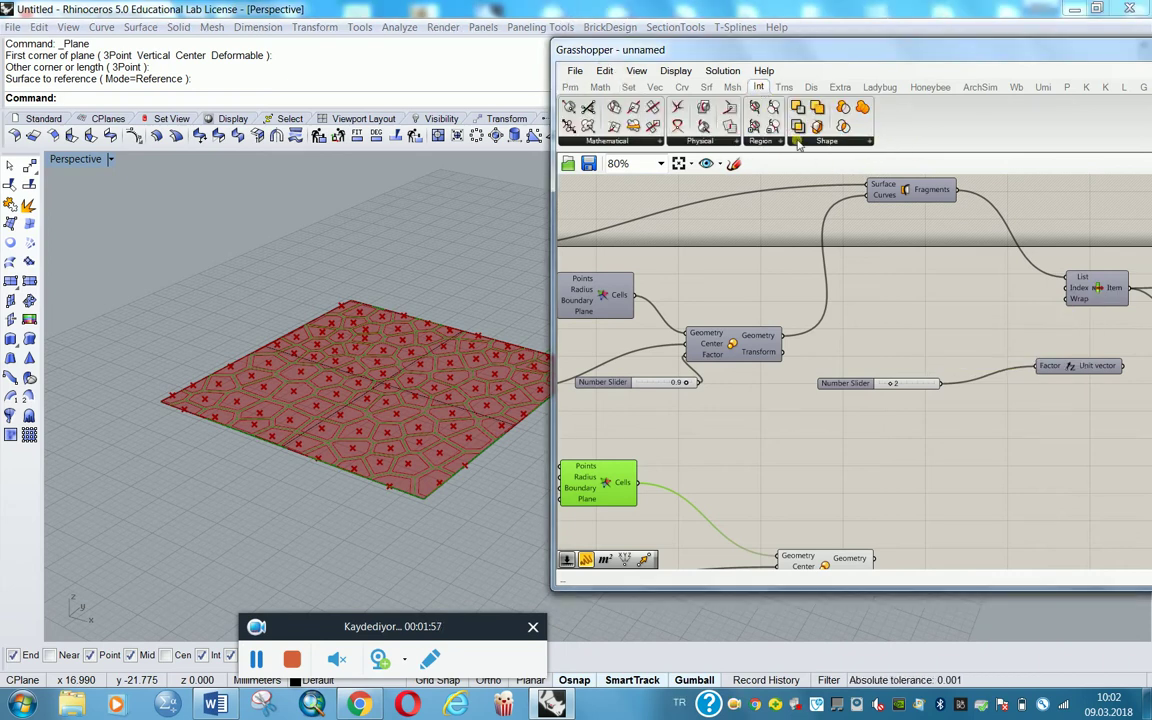
pyautogui.click(734, 141)
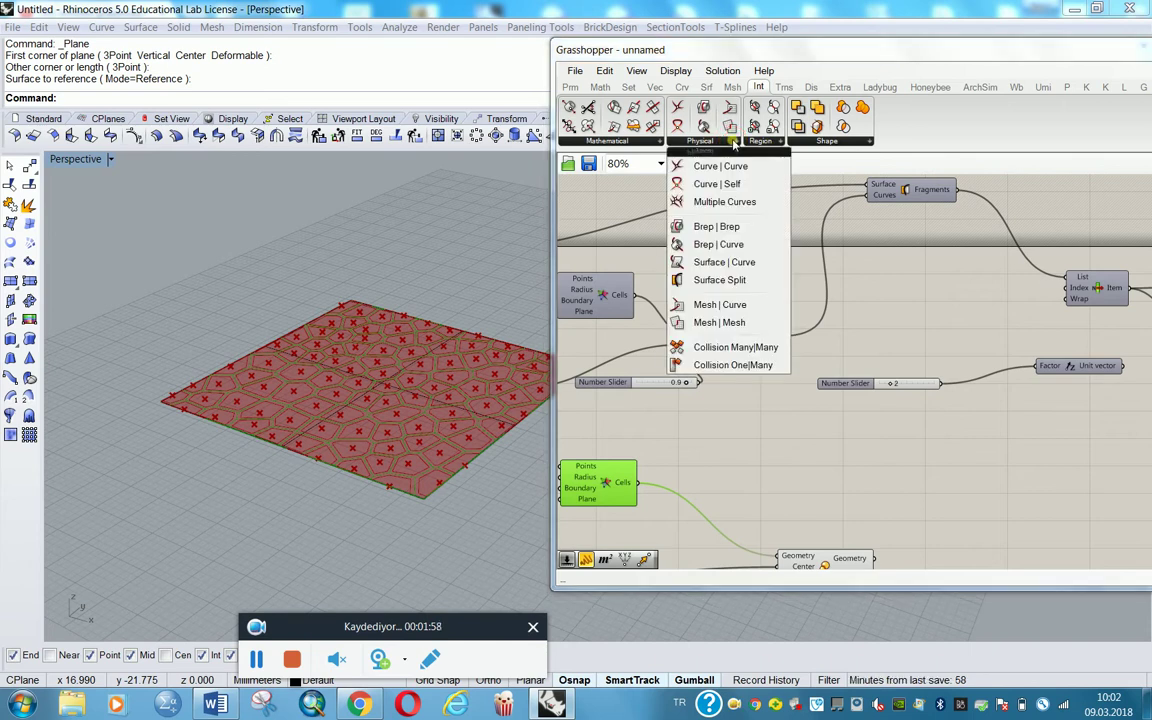
pyautogui.click(728, 278)
pyautogui.click(1023, 513)
pyautogui.moveTo(1023, 513); pyautogui.dragTo(970, 425, button='right')
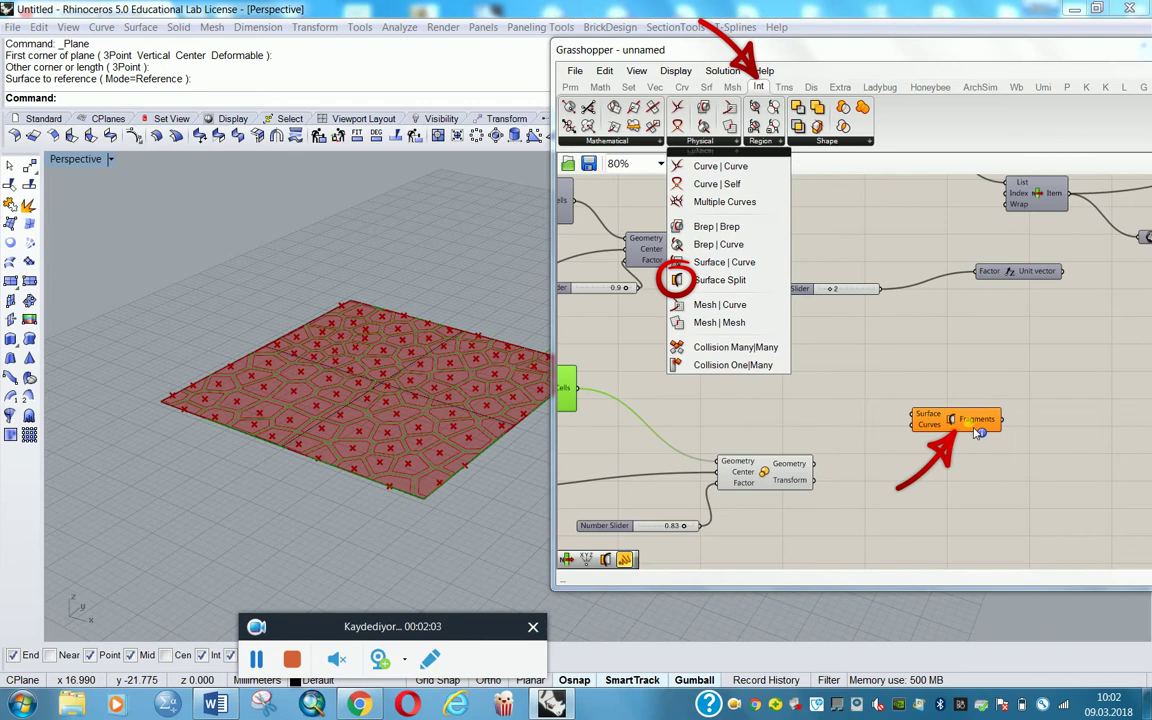
pyautogui.moveTo(903, 489)
pyautogui.mouseDown(button='right')
pyautogui.moveTo(964, 507)
pyautogui.moveTo(978, 476)
pyautogui.moveTo(967, 450)
pyautogui.mouseUp(button='right')
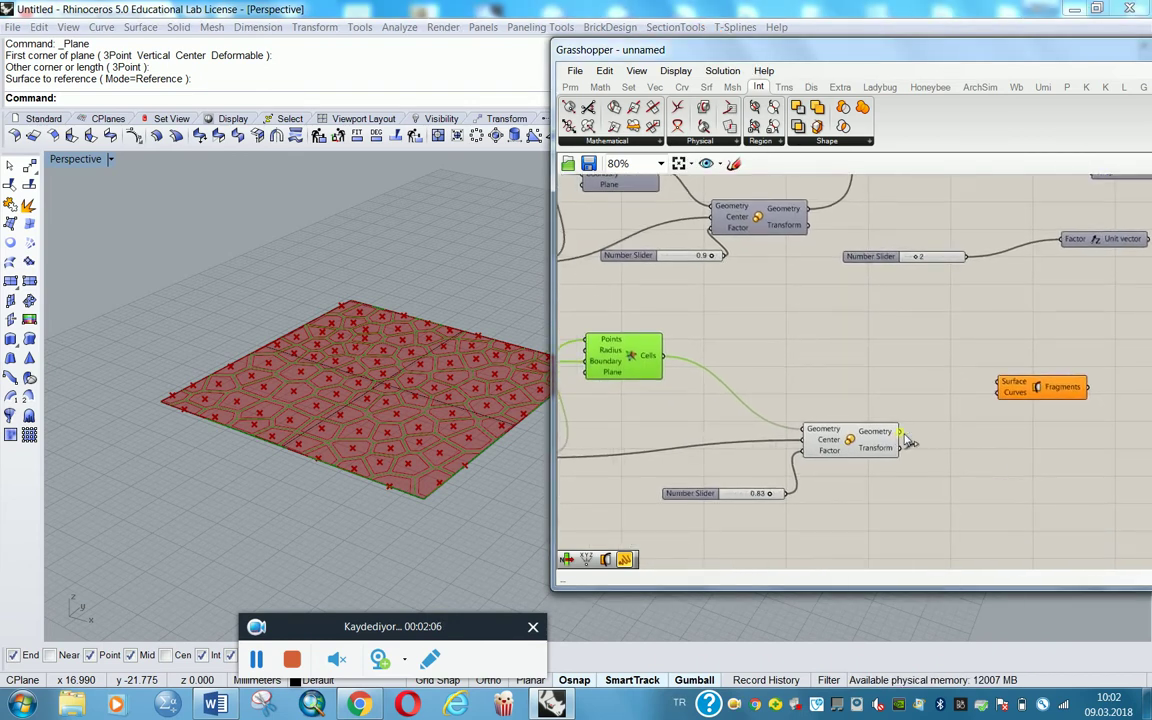
# Feed the scaled Voronoi cells into the Surface Split's Curves input and the referenced plane into its Surface input.
pyautogui.moveTo(905, 438); pyautogui.dragTo(1000, 402)
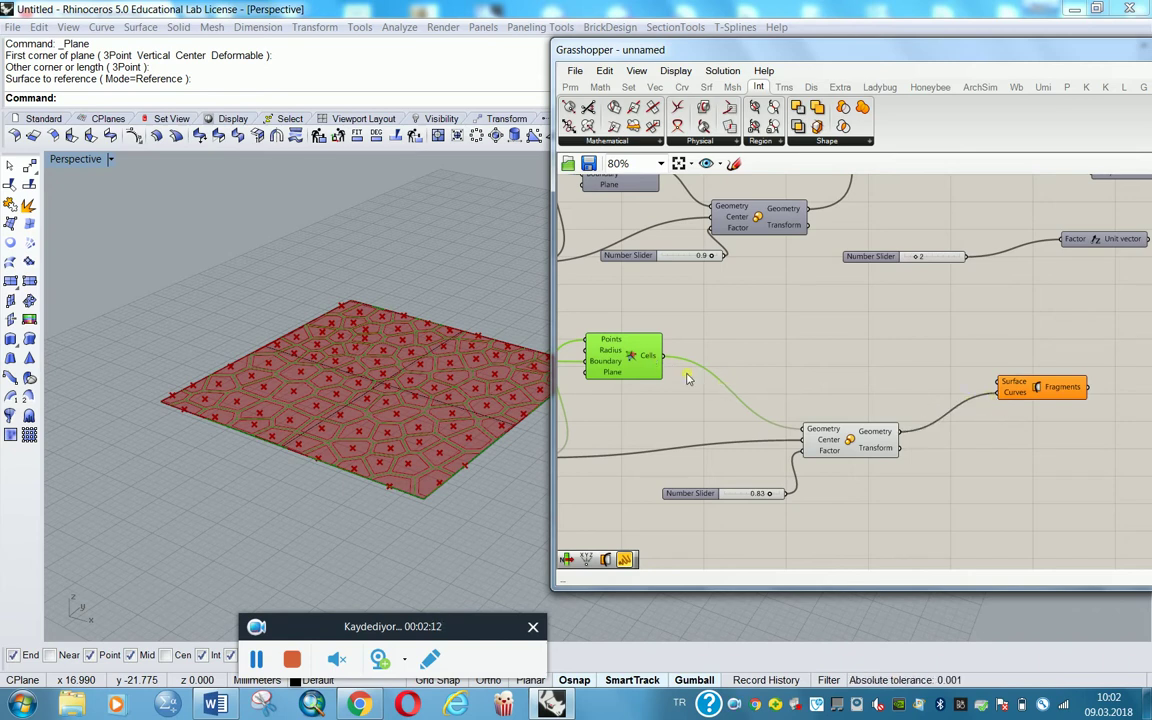
pyautogui.scroll(-2, 885, 380)
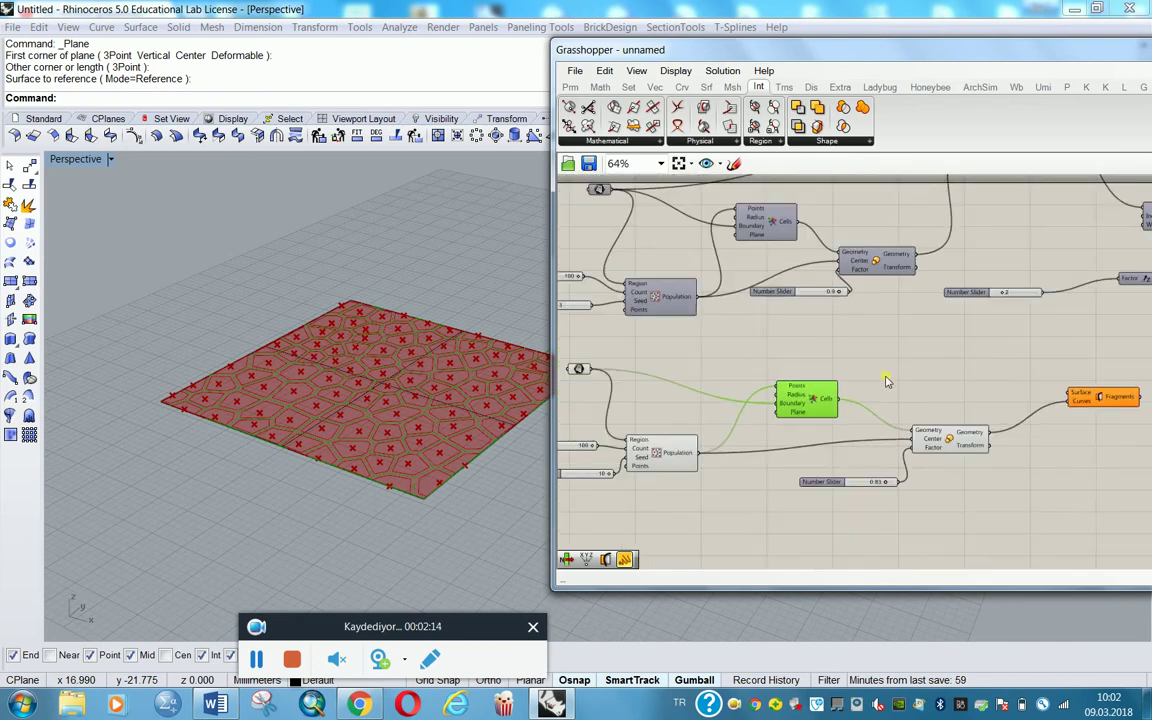
pyautogui.moveTo(591, 368); pyautogui.dragTo(1080, 398)
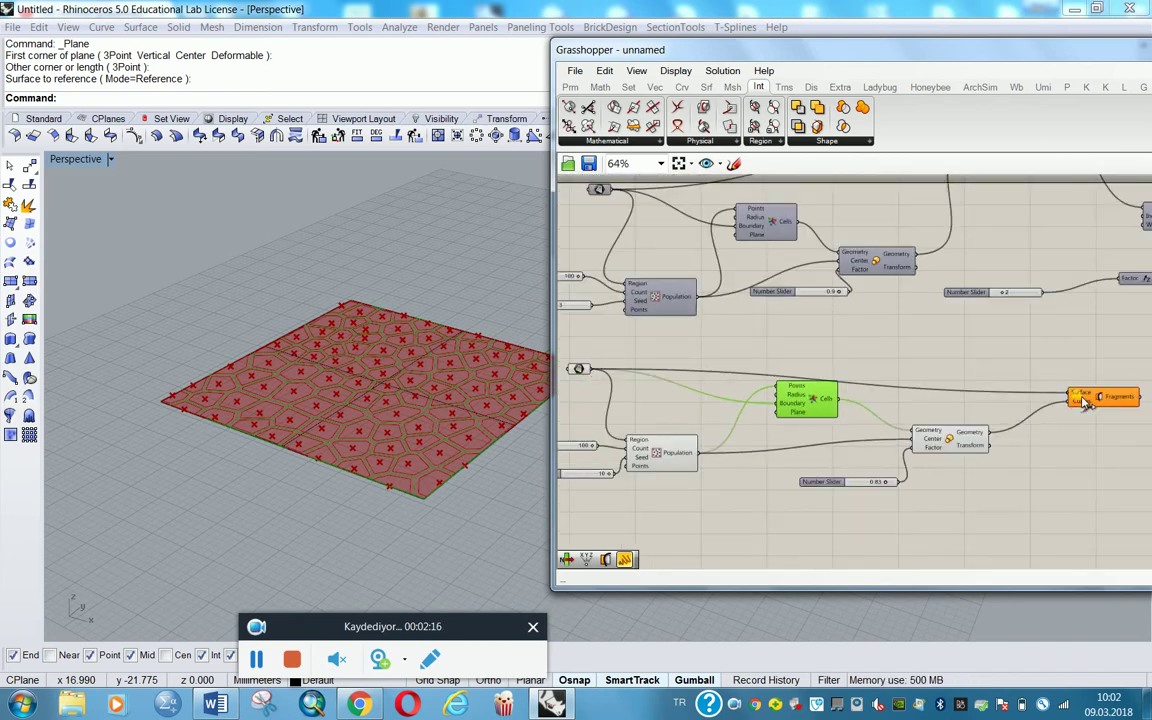
pyautogui.moveTo(1125, 460); pyautogui.dragTo(986, 453, button='right')
pyautogui.click(971, 387)
pyautogui.click(1017, 450)
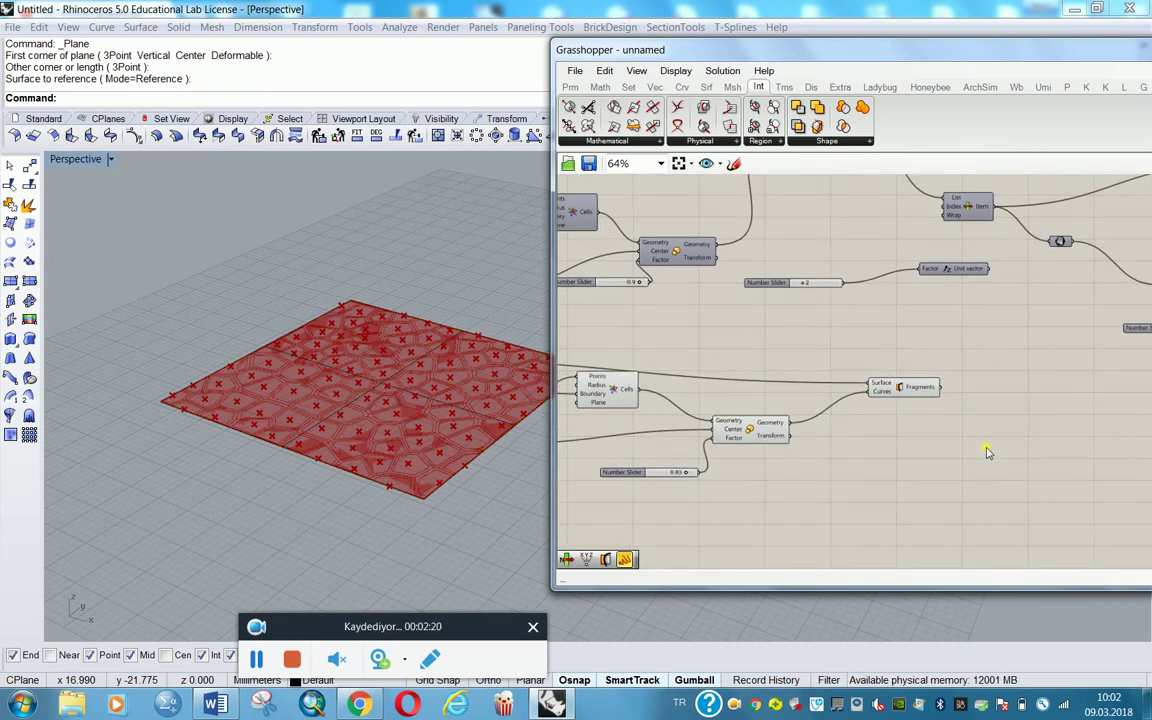
# Add a List Item component beyond the Surface Split and connect the split Fragments to its List input.
pyautogui.click(628, 88)
pyautogui.click(572, 106)
pyautogui.click(1038, 440)
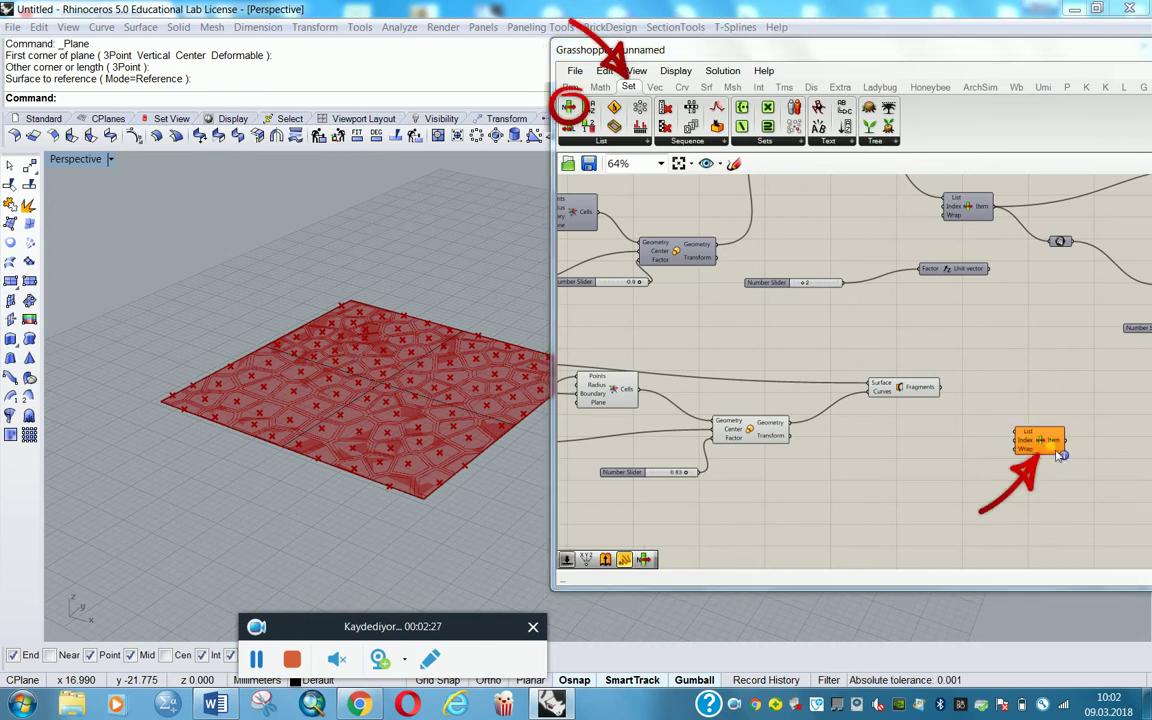
pyautogui.moveTo(946, 392); pyautogui.dragTo(1017, 431)
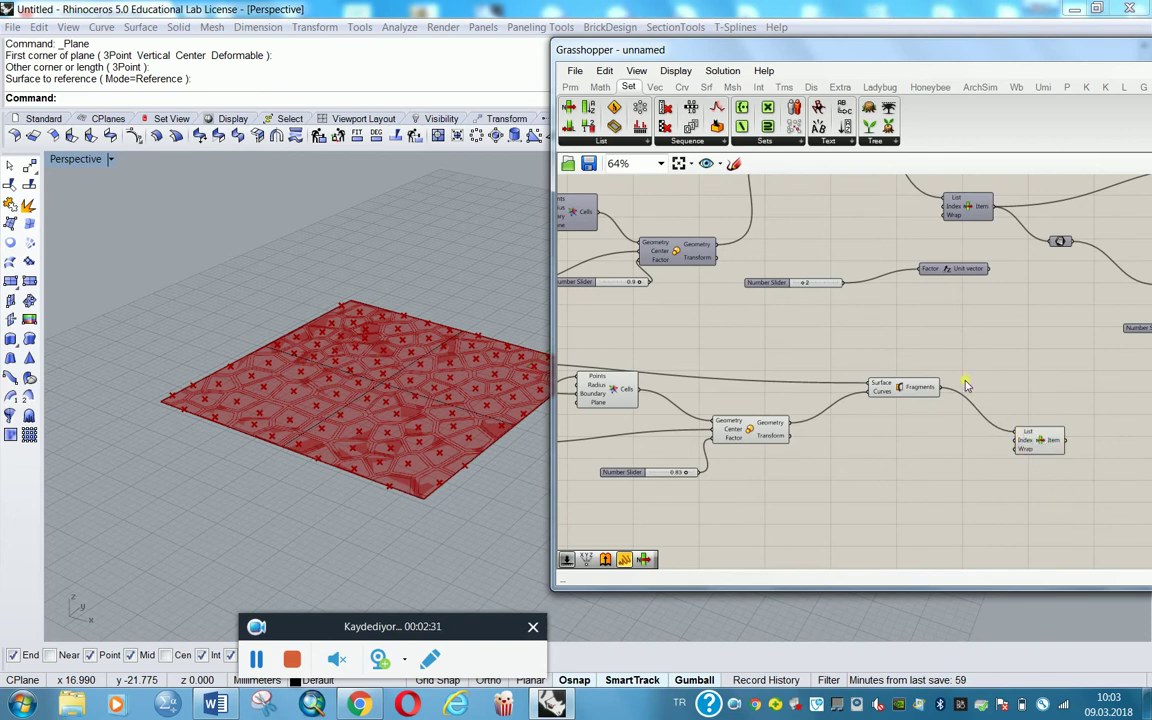
# Turn off the preview of all components in the new definition from the surface parameter through Surface Split.
pyautogui.scroll(-3, 965, 385)
pyautogui.moveTo(959, 373); pyautogui.dragTo(640, 445)
pyautogui.rightClick(724, 402)
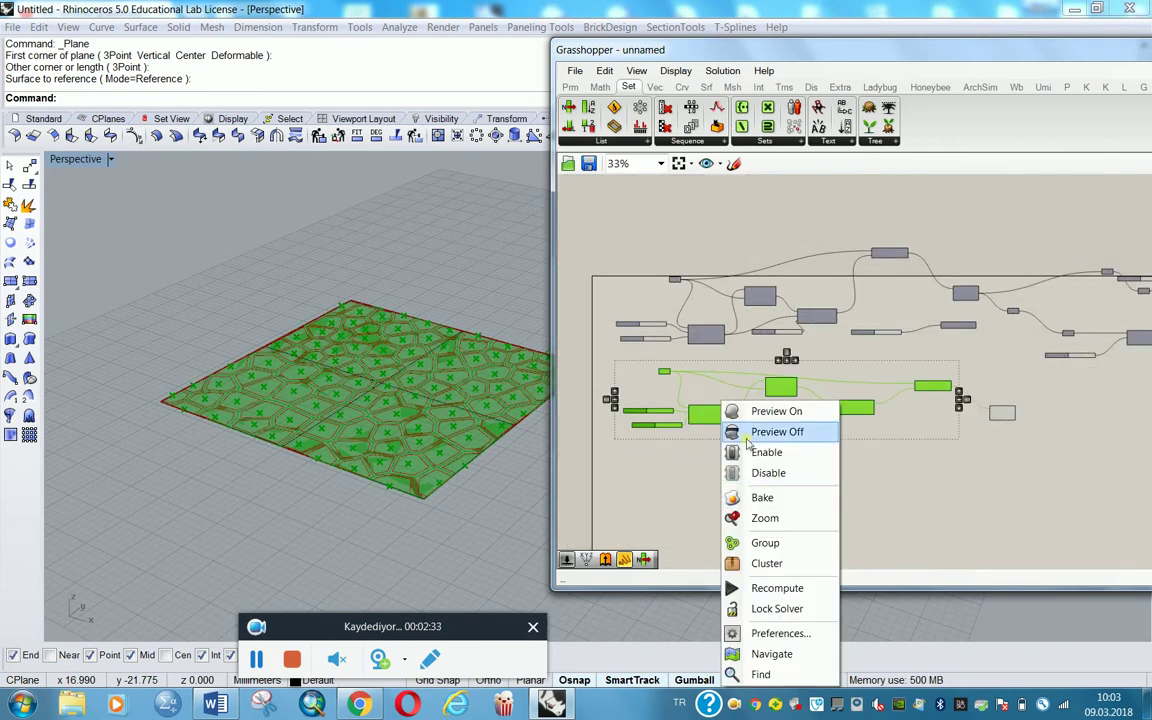
pyautogui.click(750, 432)
pyautogui.scroll(3, 972, 442)
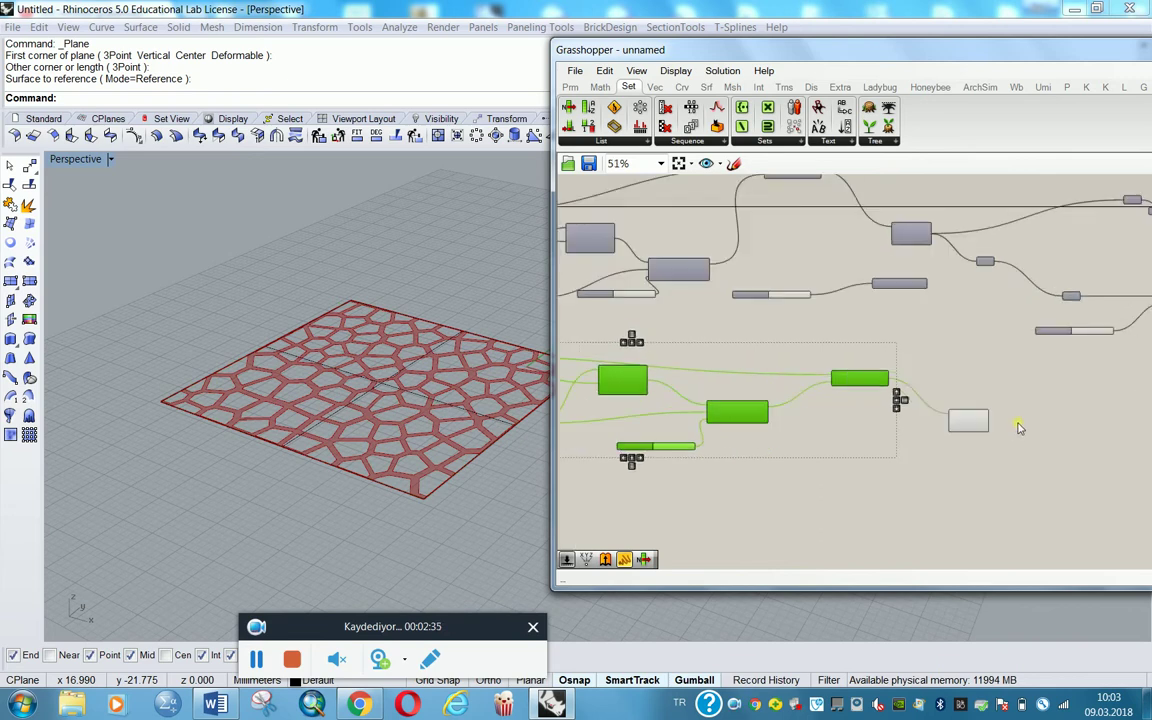
# Add a Surface parameter beyond the List Item and connect the List Item's Item output to it.
pyautogui.scroll(3, 1018, 428)
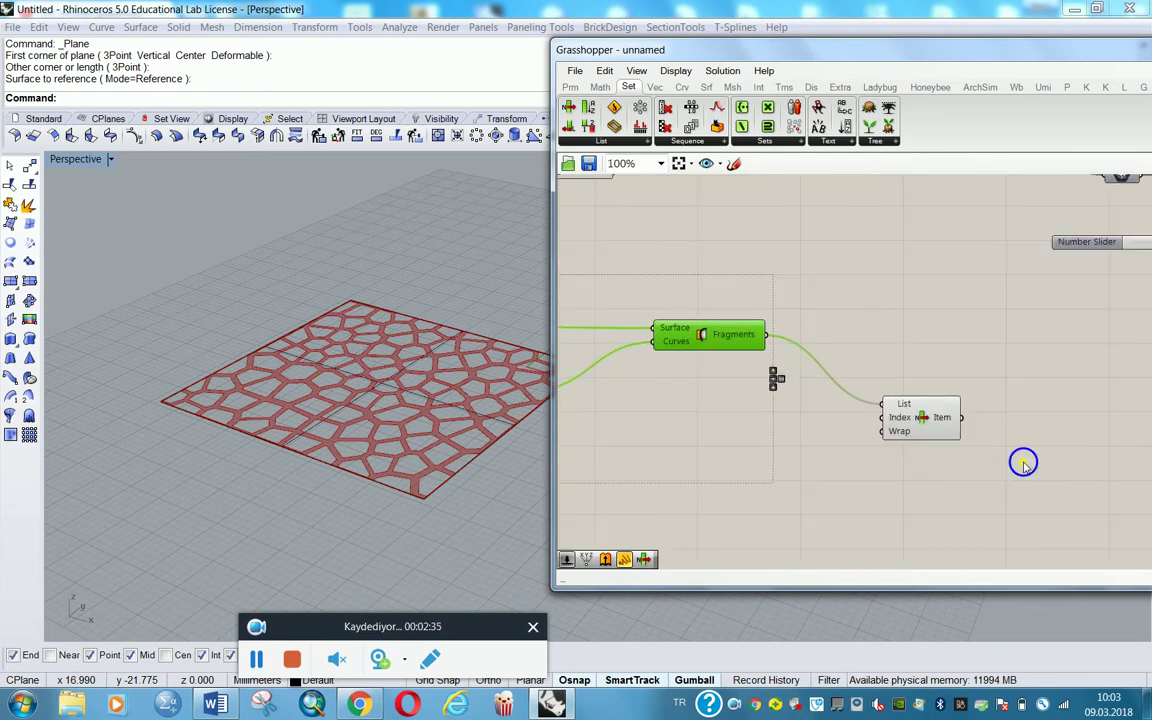
pyautogui.click(571, 87)
pyautogui.click(648, 144)
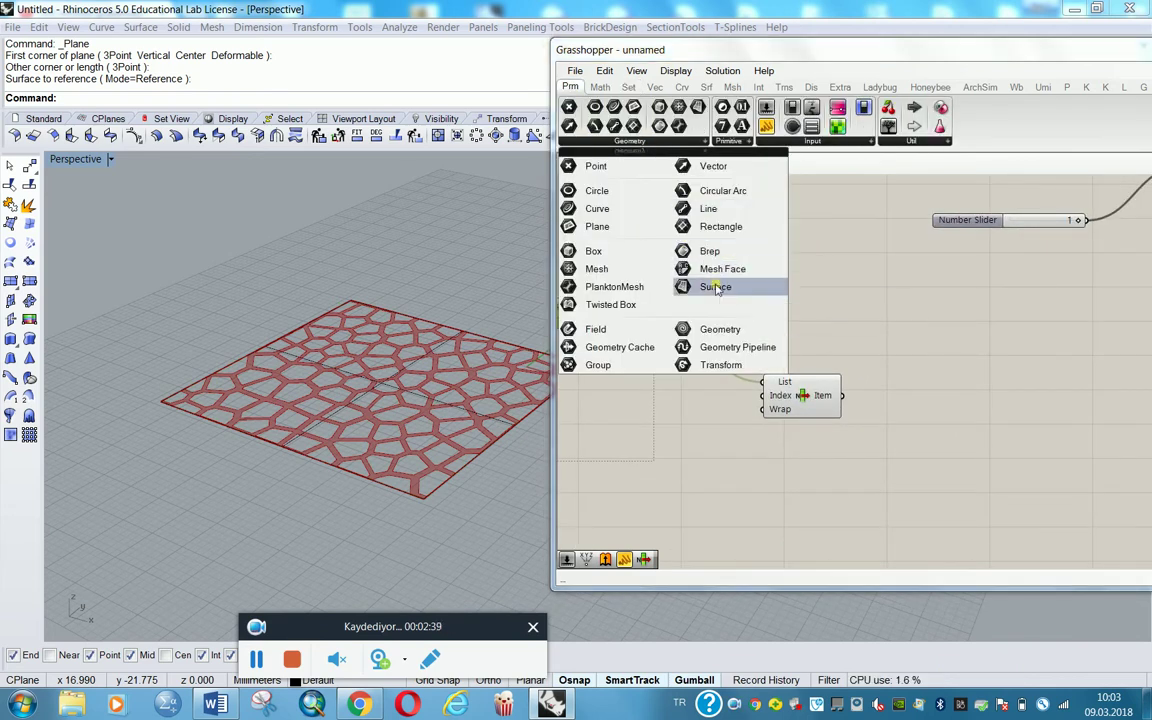
pyautogui.click(764, 378)
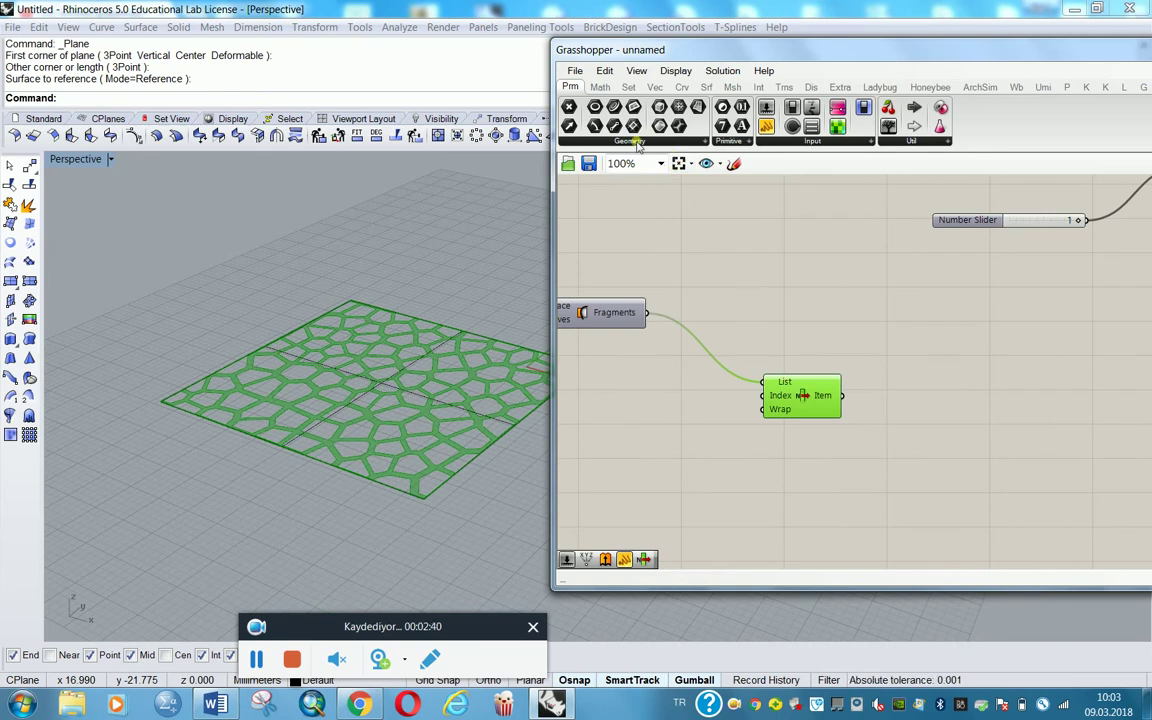
pyautogui.click(637, 144)
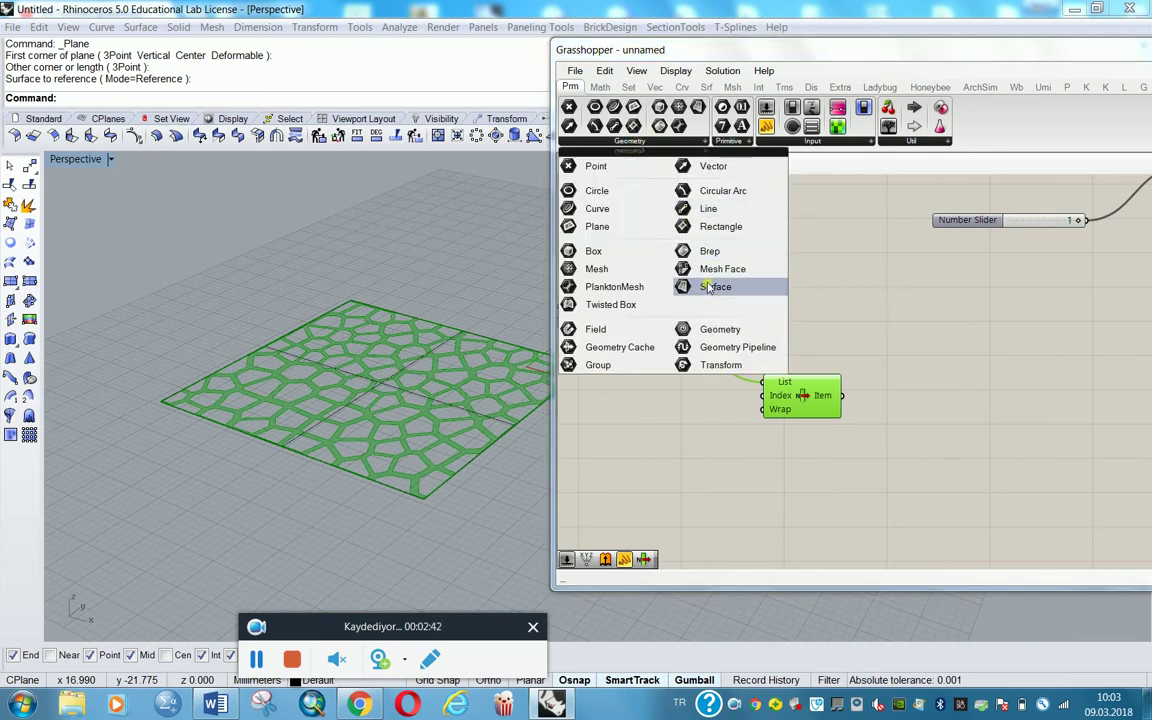
pyautogui.moveTo(715, 287); pyautogui.dragTo(979, 447)
pyautogui.moveTo(848, 399); pyautogui.dragTo(961, 450)
# Add a Mesh parameter beyond the Surface parameter and connect the surface to it for conversion.
pyautogui.moveTo(920, 447); pyautogui.dragTo(688, 368, button='right')
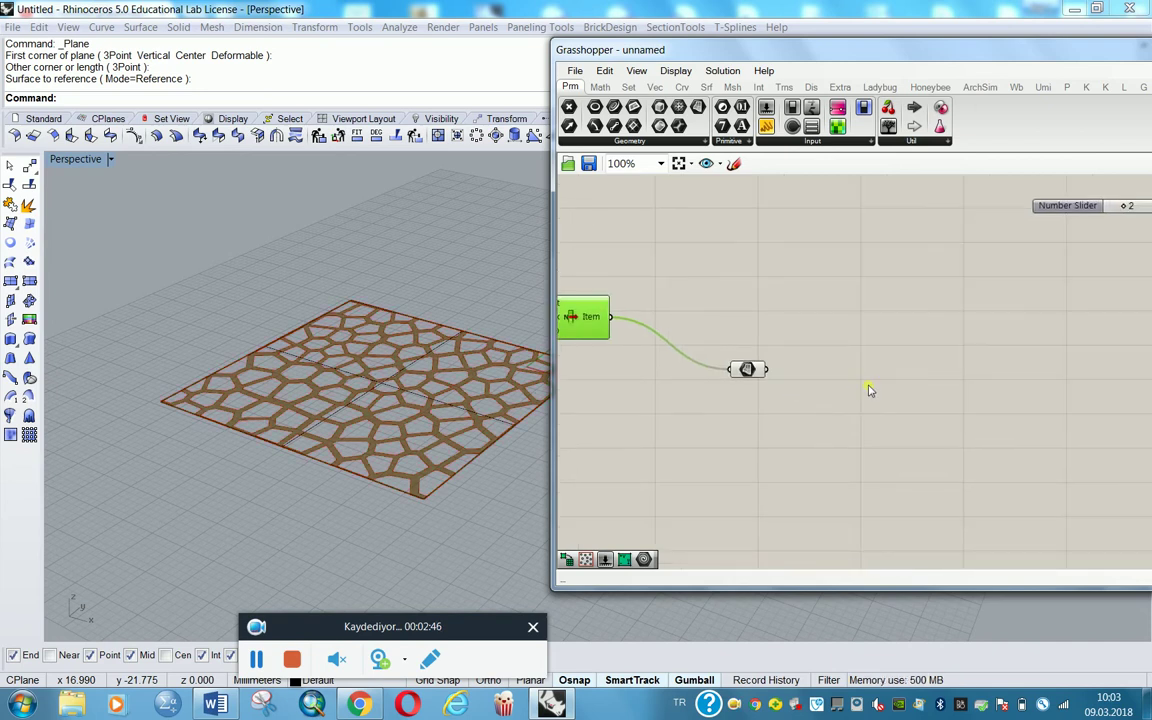
pyautogui.doubleClick(864, 440)
pyautogui.write('me')
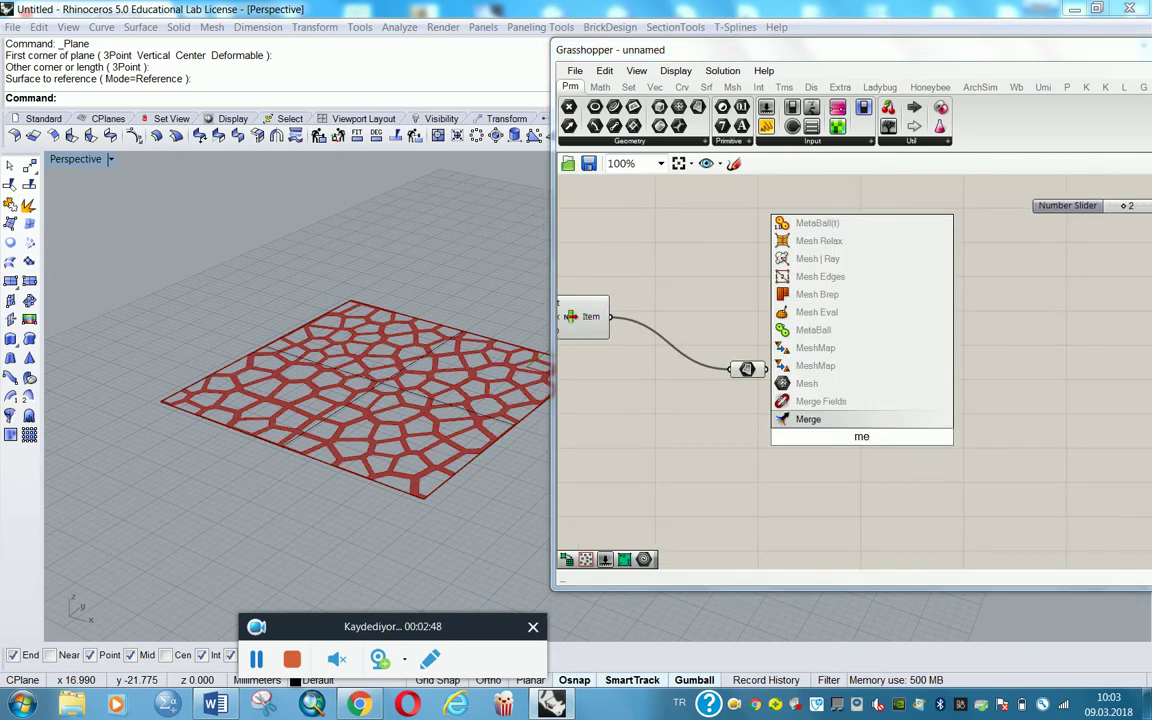
pyautogui.click(790, 366)
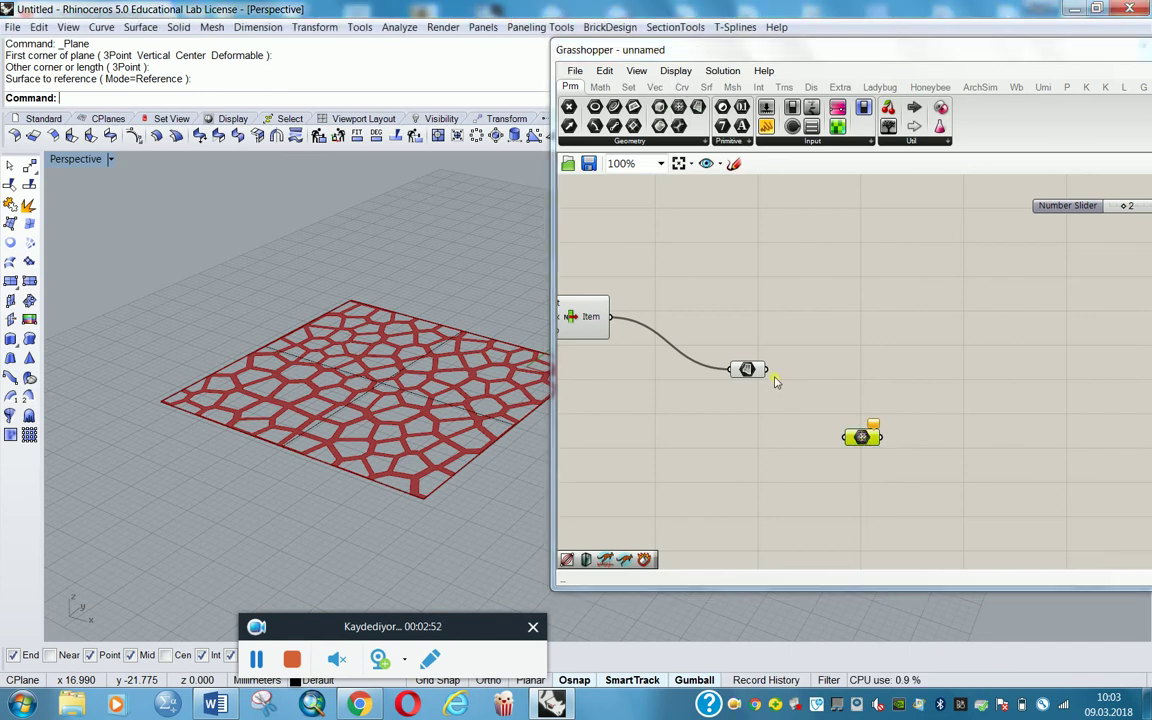
pyautogui.moveTo(766, 369); pyautogui.dragTo(846, 438)
# Add the Weaverbird mesh thickening component and connect the Mesh parameter to its Mesh/Curves input.
pyautogui.moveTo(980, 496); pyautogui.dragTo(900, 474, button='right')
pyautogui.click(1016, 87)
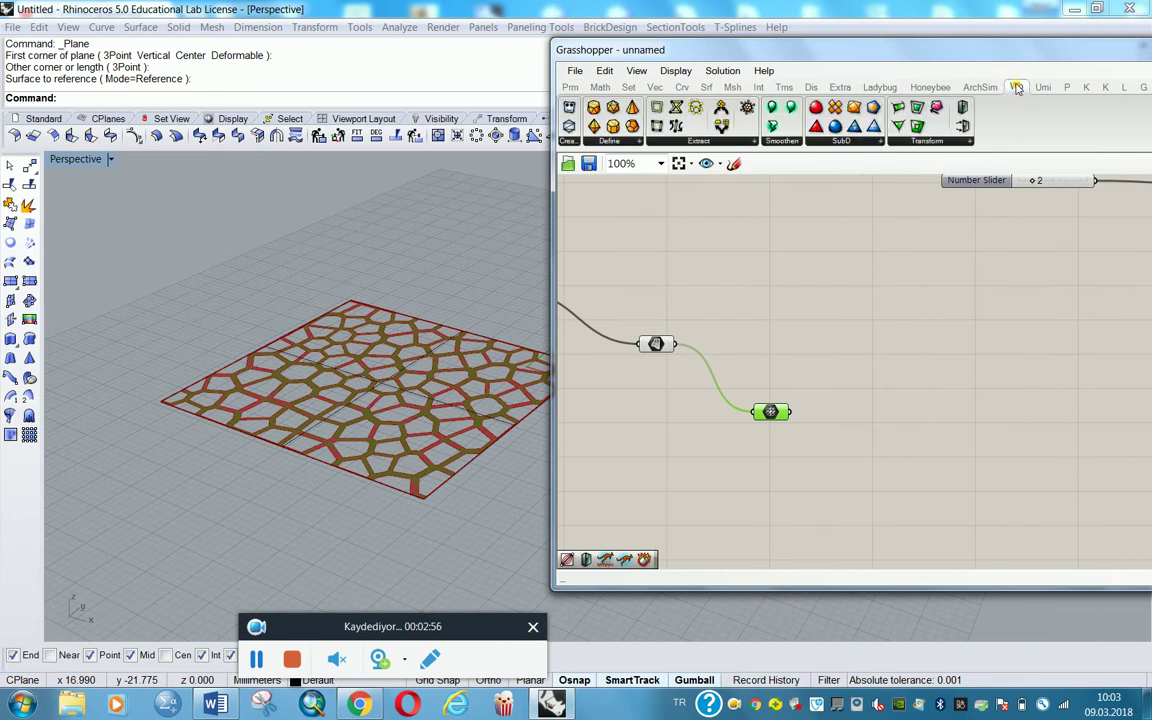
pyautogui.click(851, 424)
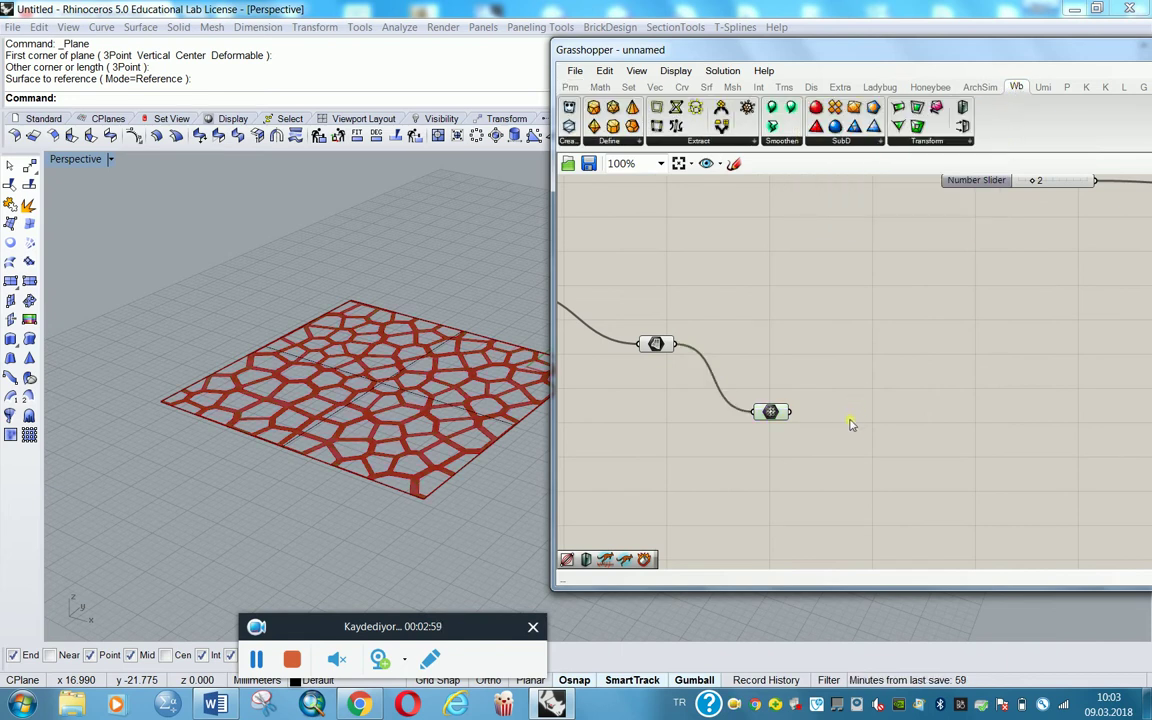
pyautogui.scroll(1, 770, 420)
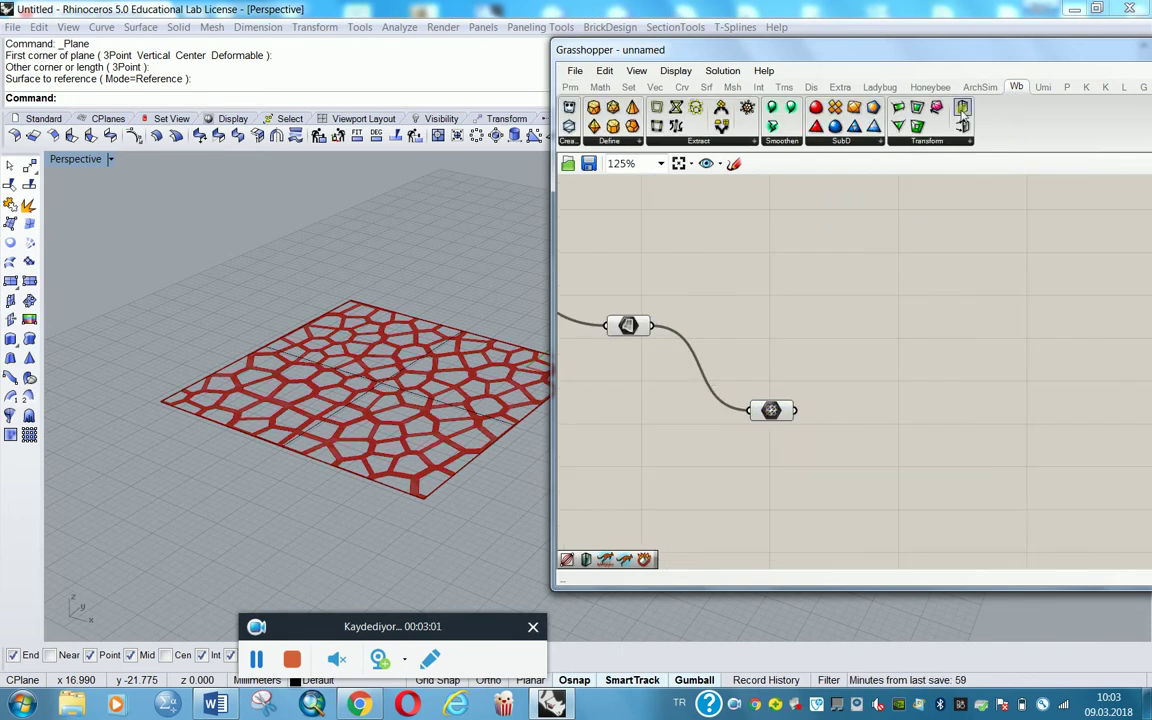
pyautogui.moveTo(962, 108); pyautogui.dragTo(916, 478)
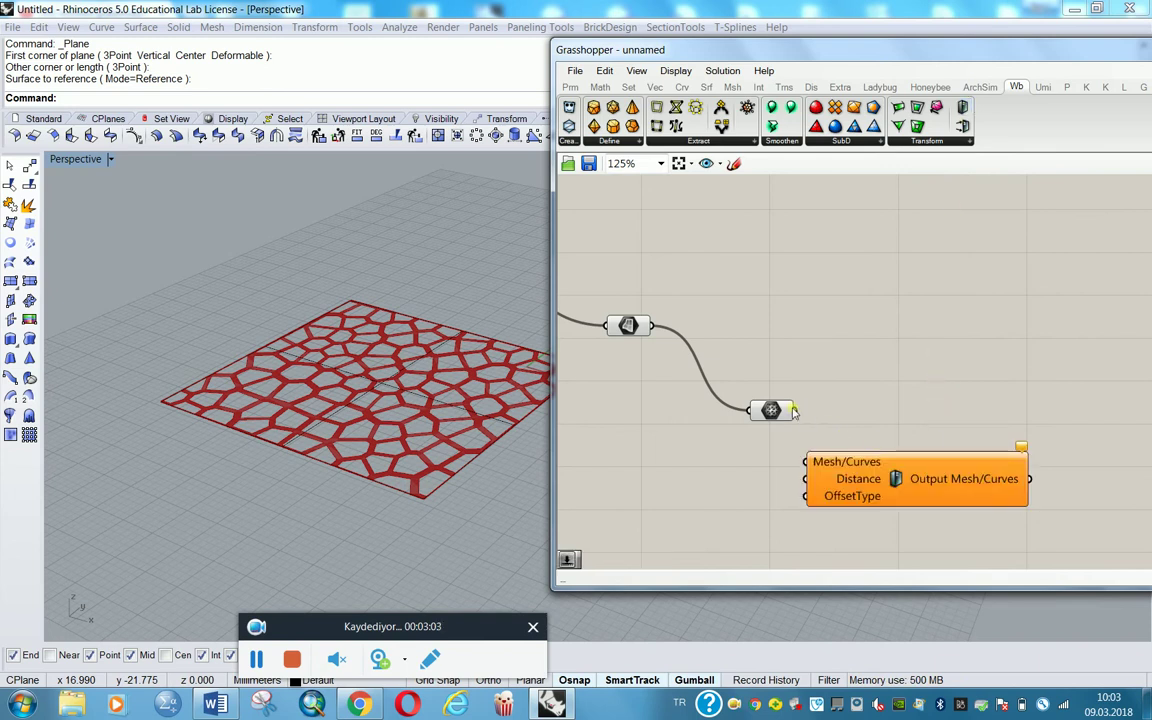
pyautogui.moveTo(794, 411); pyautogui.dragTo(814, 462)
pyautogui.moveTo(882, 481); pyautogui.dragTo(954, 467)
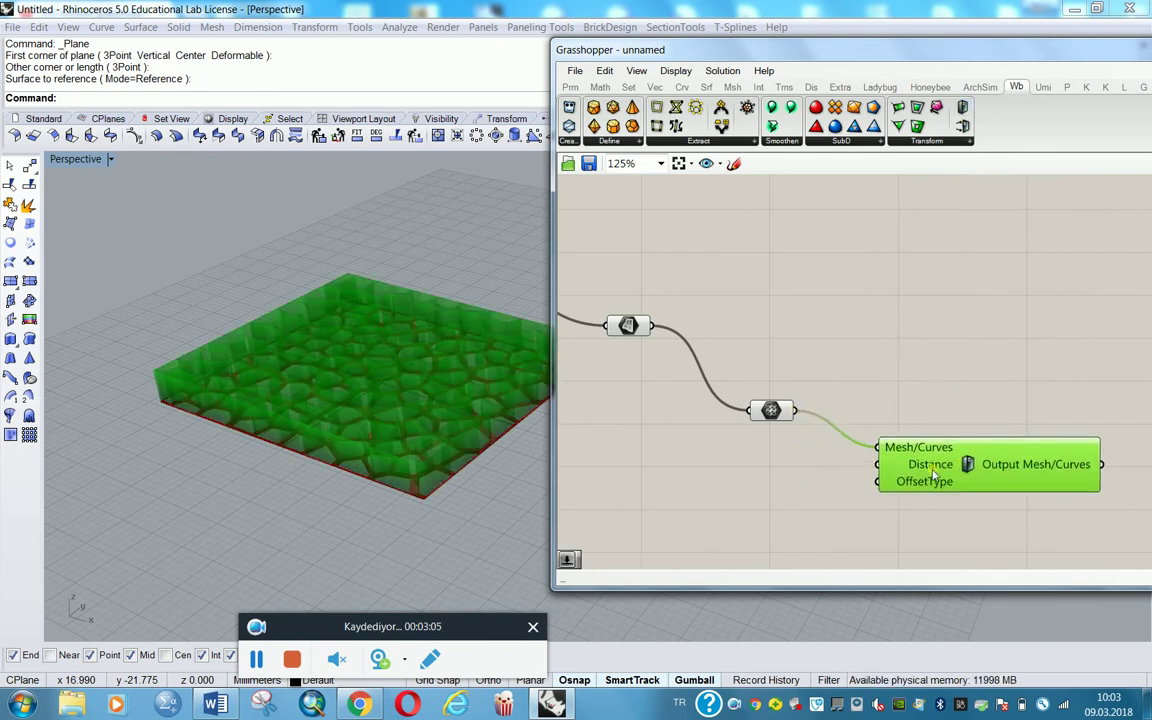
# Create a number slider with the value 1 and connect it to the thickening component's Distance input.
pyautogui.doubleClick(797, 478)
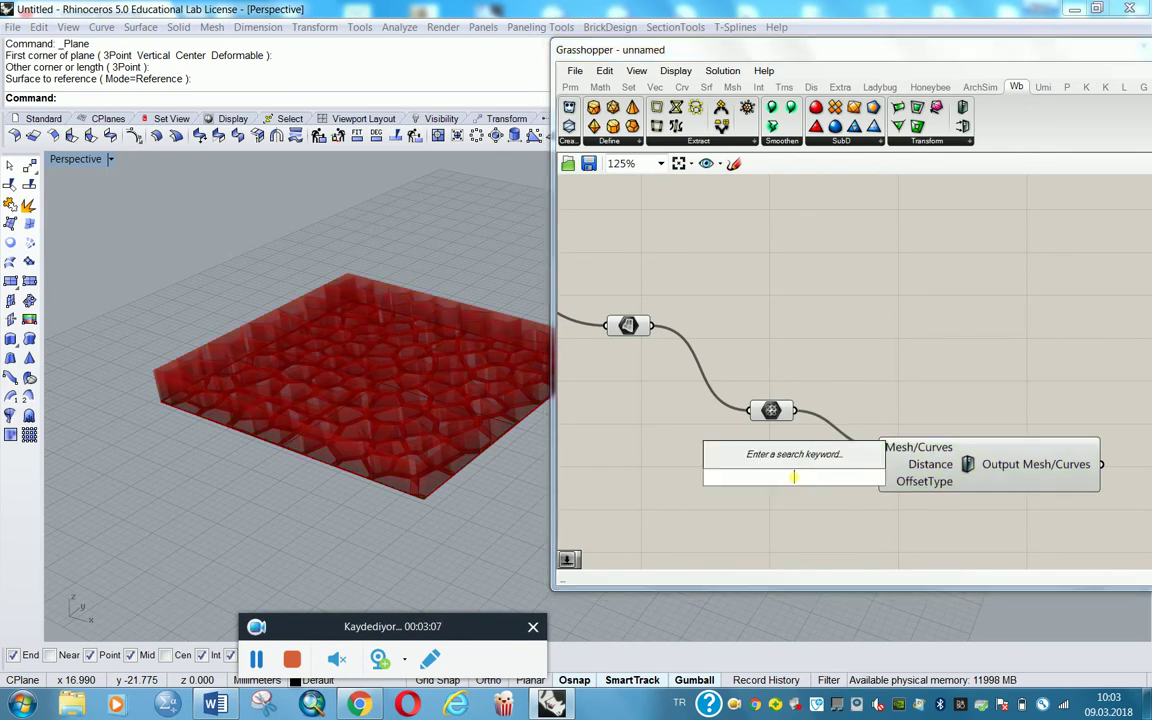
pyautogui.write('1')
pyautogui.press('Return')
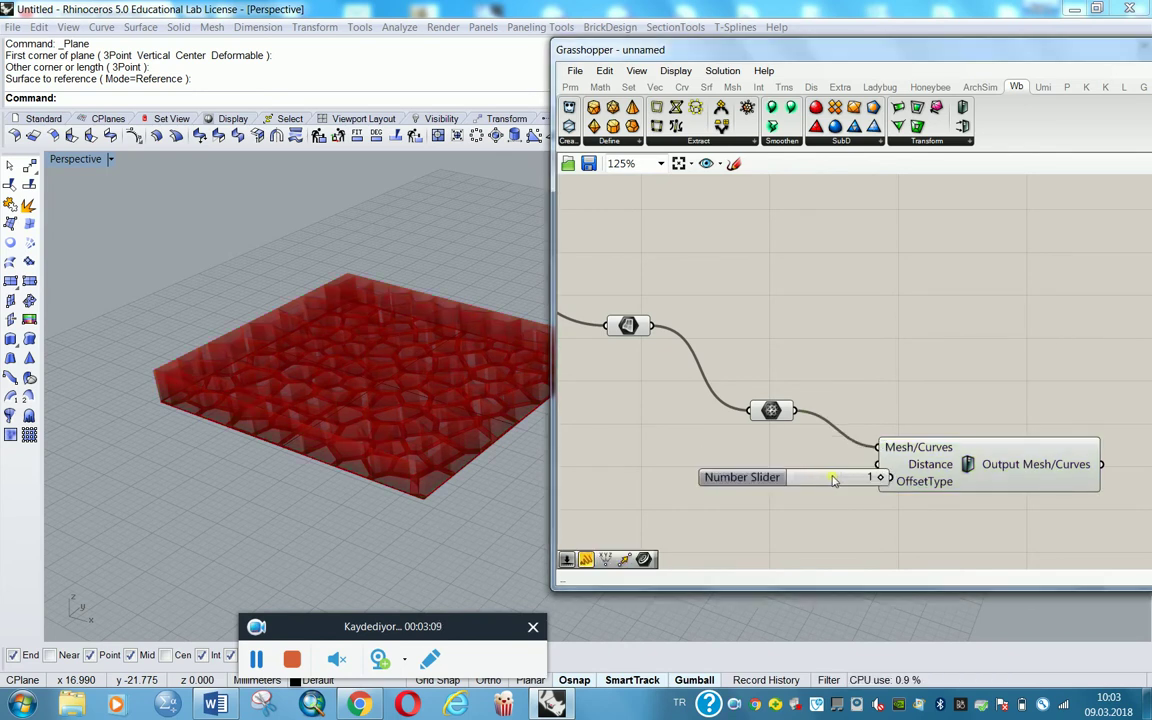
pyautogui.moveTo(836, 480); pyautogui.dragTo(883, 466)
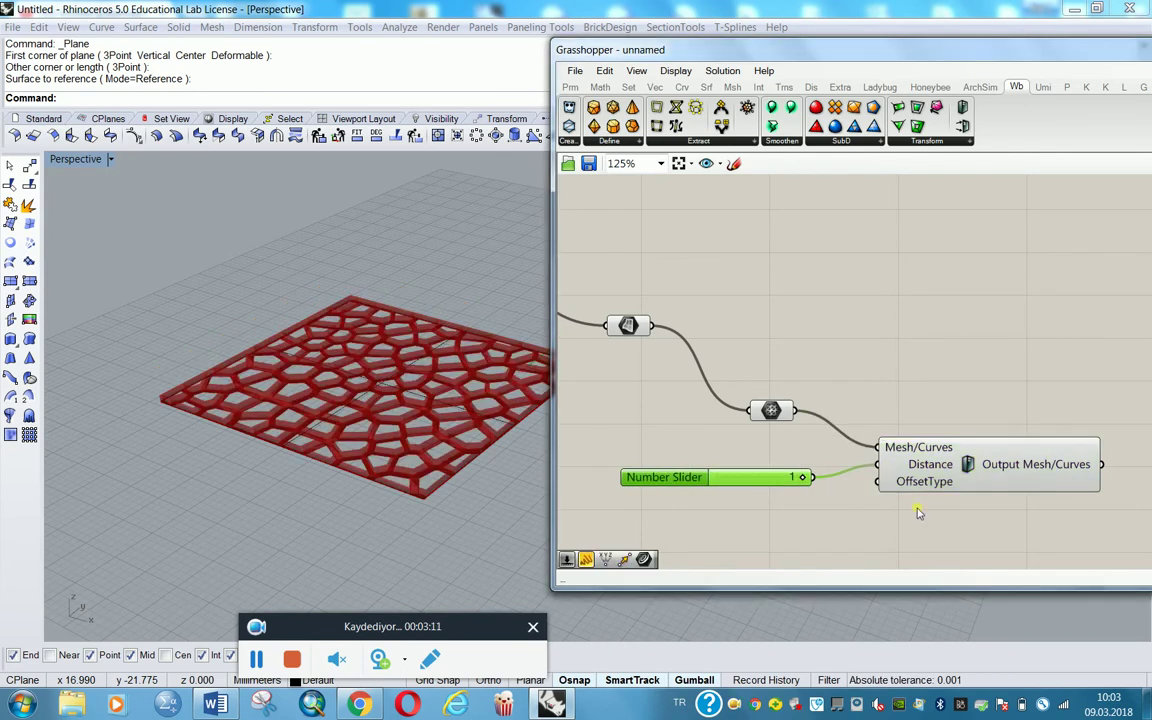
# Add a Weaverbird frame component with Distance and InsetType inputs and feed the thickened mesh into its Mesh/Polylines input.
pyautogui.moveTo(970, 534); pyautogui.dragTo(863, 487, button='right')
pyautogui.scroll(-3, 852, 487)
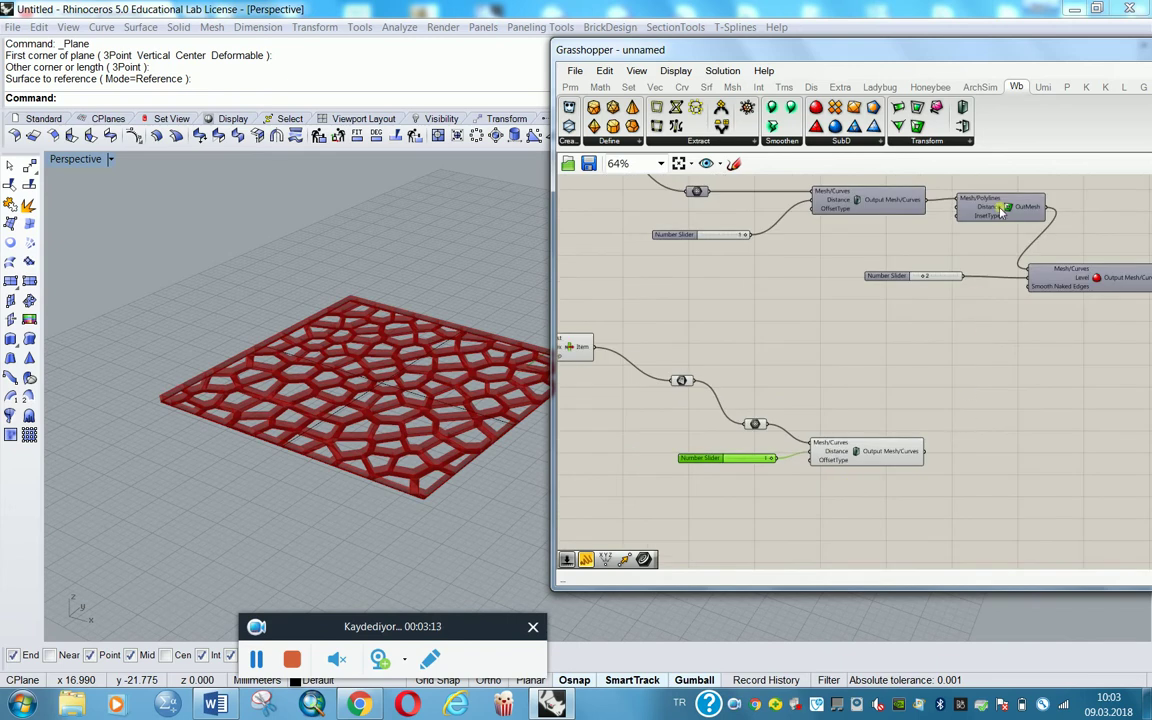
pyautogui.moveTo(1002, 213)
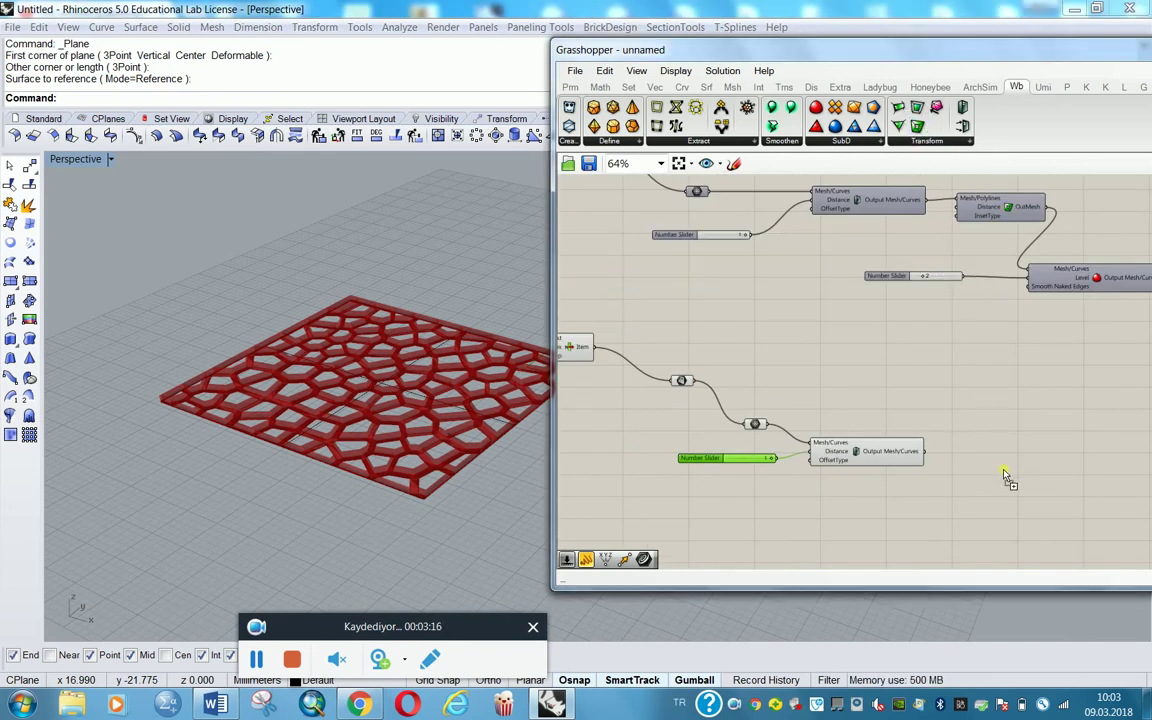
pyautogui.hotkey('ctrl', 'v')
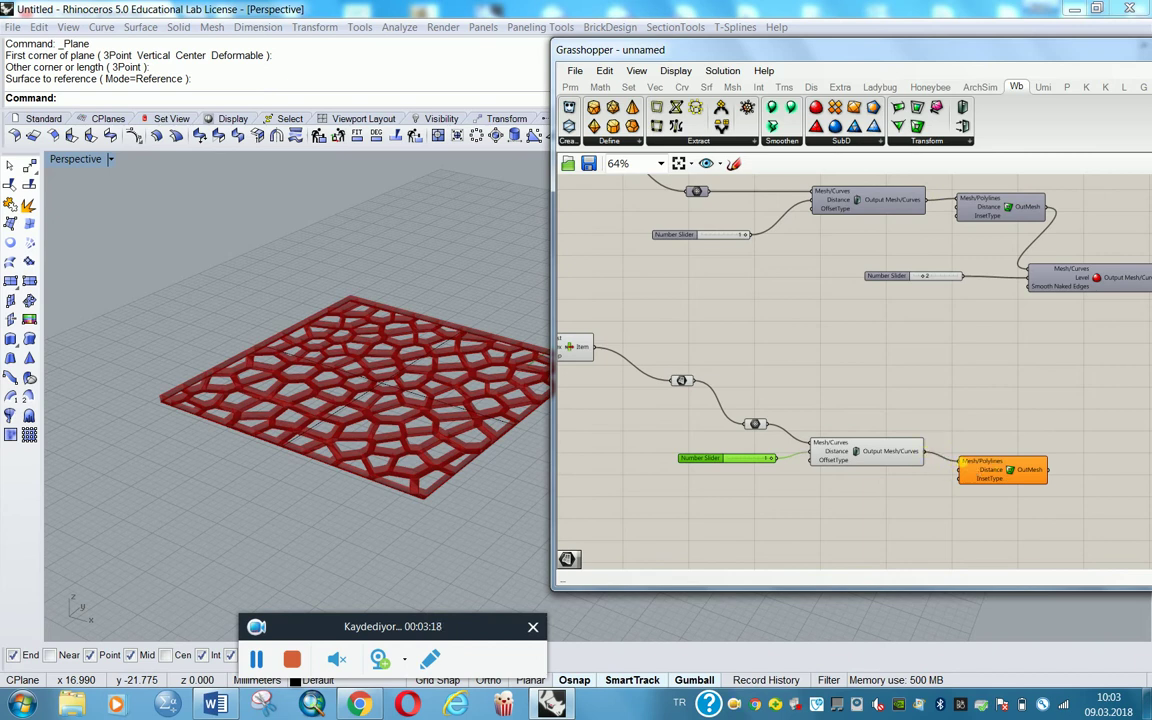
pyautogui.click(995, 507)
# Turn off the preview of the new Mesh parameter, the distance slider and the thickening component.
pyautogui.moveTo(1006, 514); pyautogui.dragTo(969, 509, button='right')
pyautogui.moveTo(797, 349); pyautogui.dragTo(630, 446)
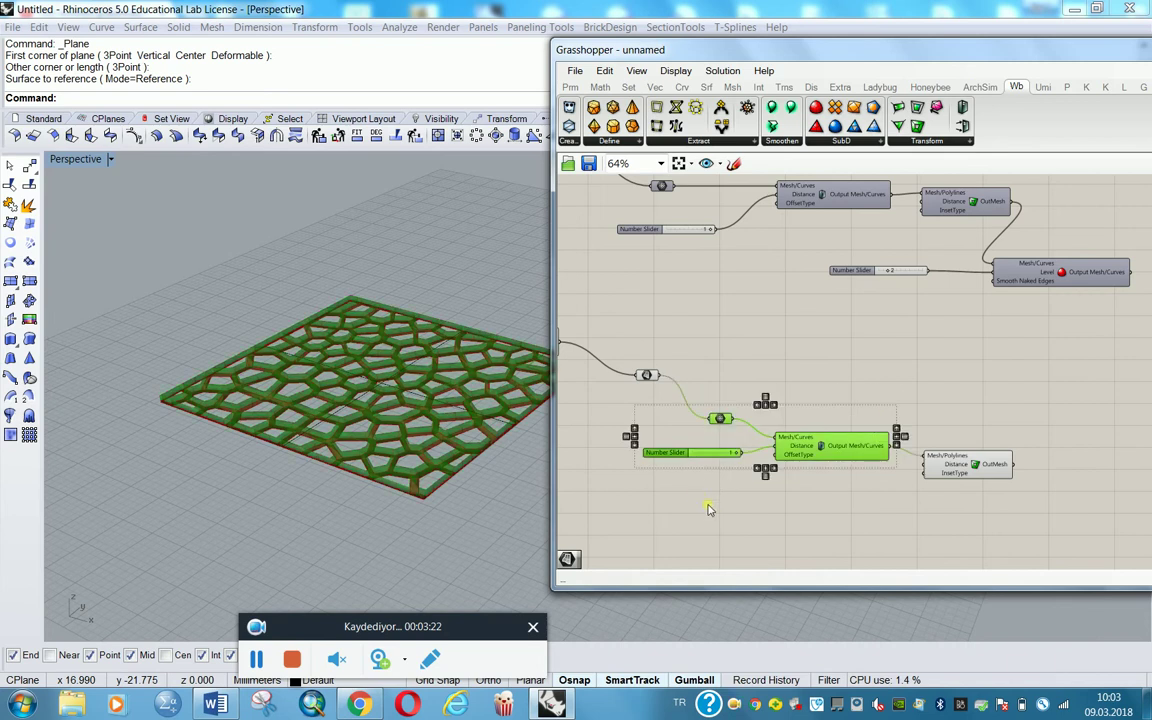
pyautogui.rightClick(708, 509)
pyautogui.click(747, 432)
# Add a Weaverbird subdivision component with Level and Smooth Naked Edges inputs and connect the frame component's OutMesh to its Mesh/Curves input.
pyautogui.moveTo(1035, 547); pyautogui.dragTo(958, 536, button='right')
pyautogui.click(956, 514)
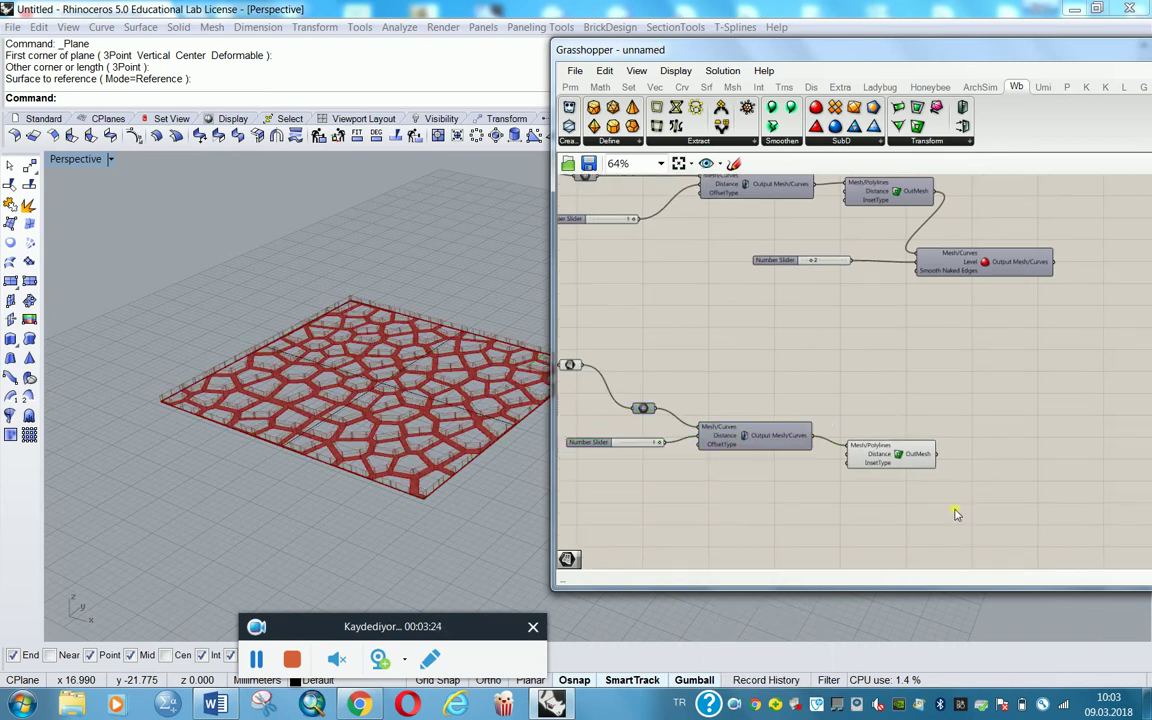
pyautogui.click(995, 266)
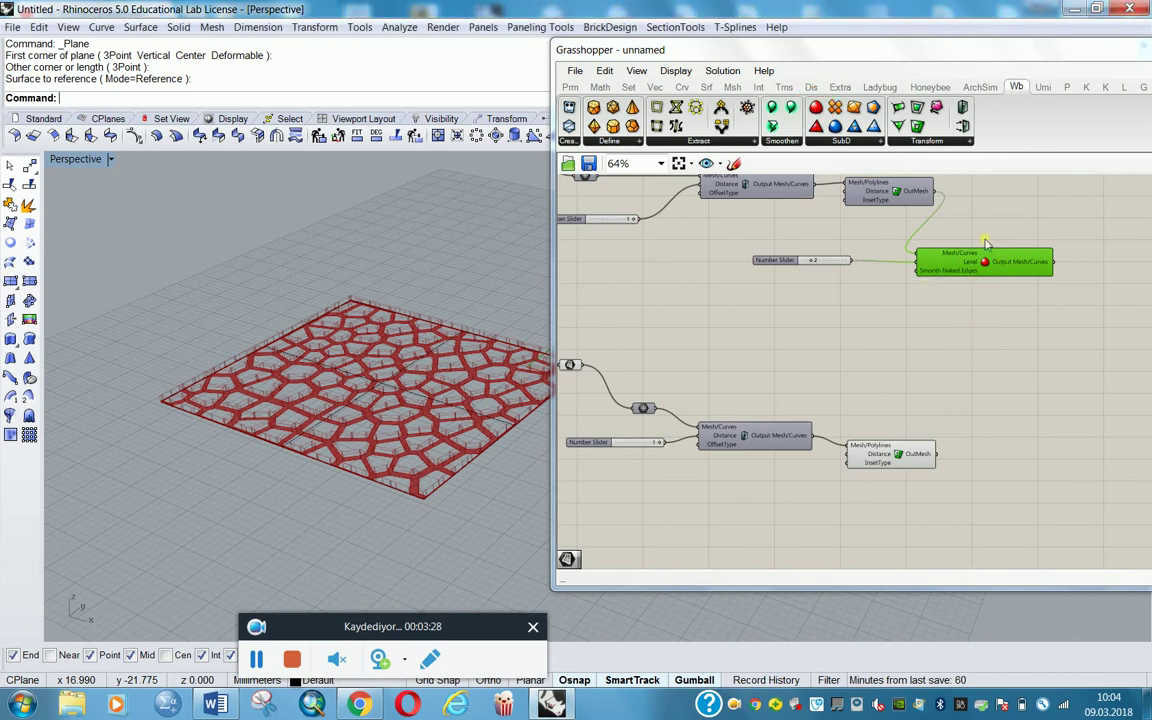
pyautogui.moveTo(1027, 478); pyautogui.dragTo(1027, 478)
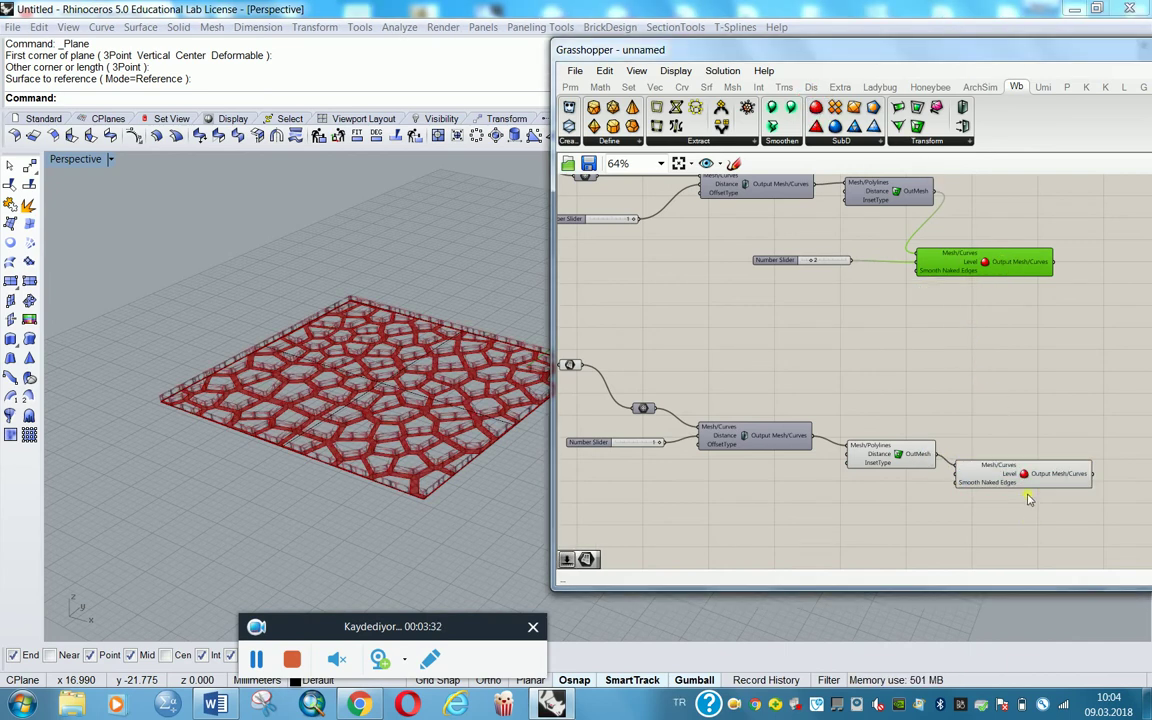
# Turn off the preview of the new components from List Item through the frame component, leaving the subdivision component's preview on.
pyautogui.scroll(-4, 1036, 494)
pyautogui.moveTo(1003, 409); pyautogui.dragTo(656, 488)
pyautogui.rightClick(656, 488)
pyautogui.click(651, 455)
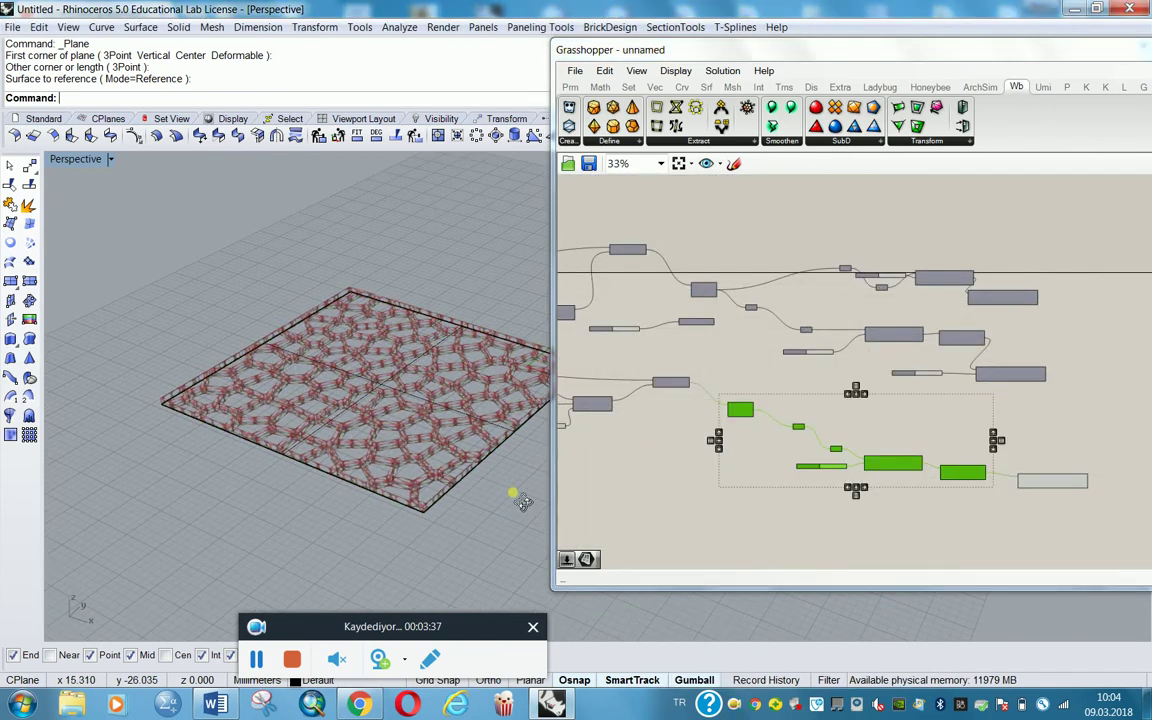
# Examine the subdivided mesh up close in the perspective view and check the options of the subdivision component's output.
pyautogui.scroll(6, 455, 368)
pyautogui.scroll(2, 428, 418)
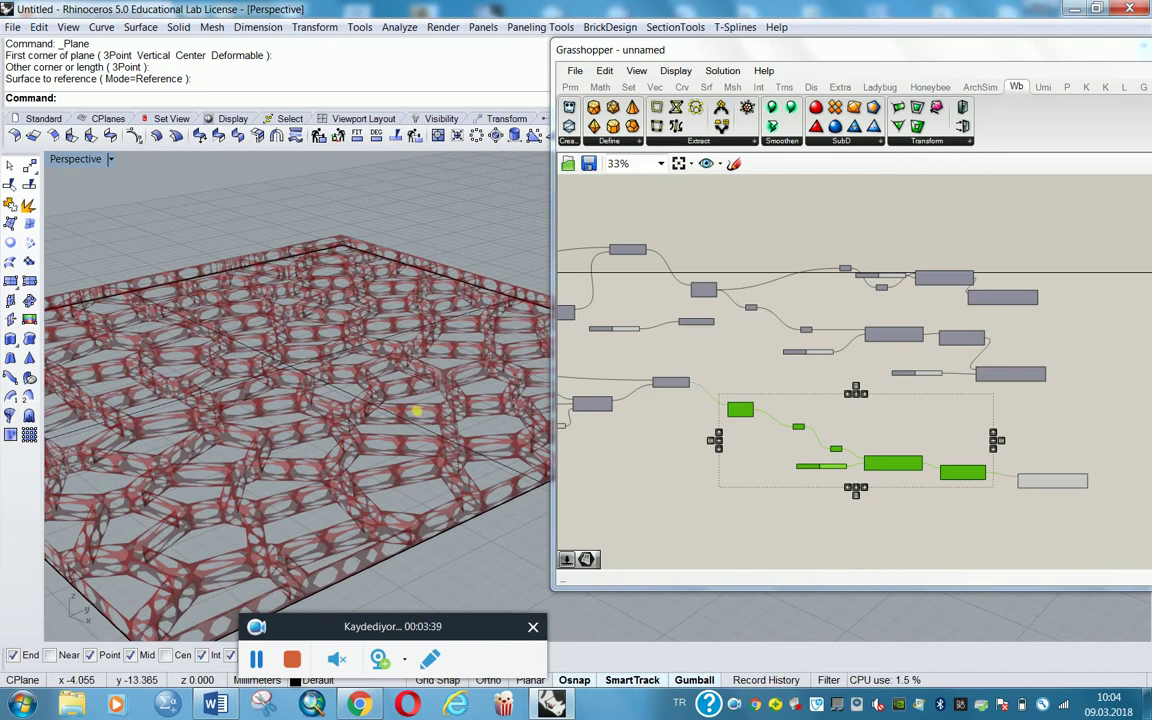
pyautogui.scroll(2, 980, 467)
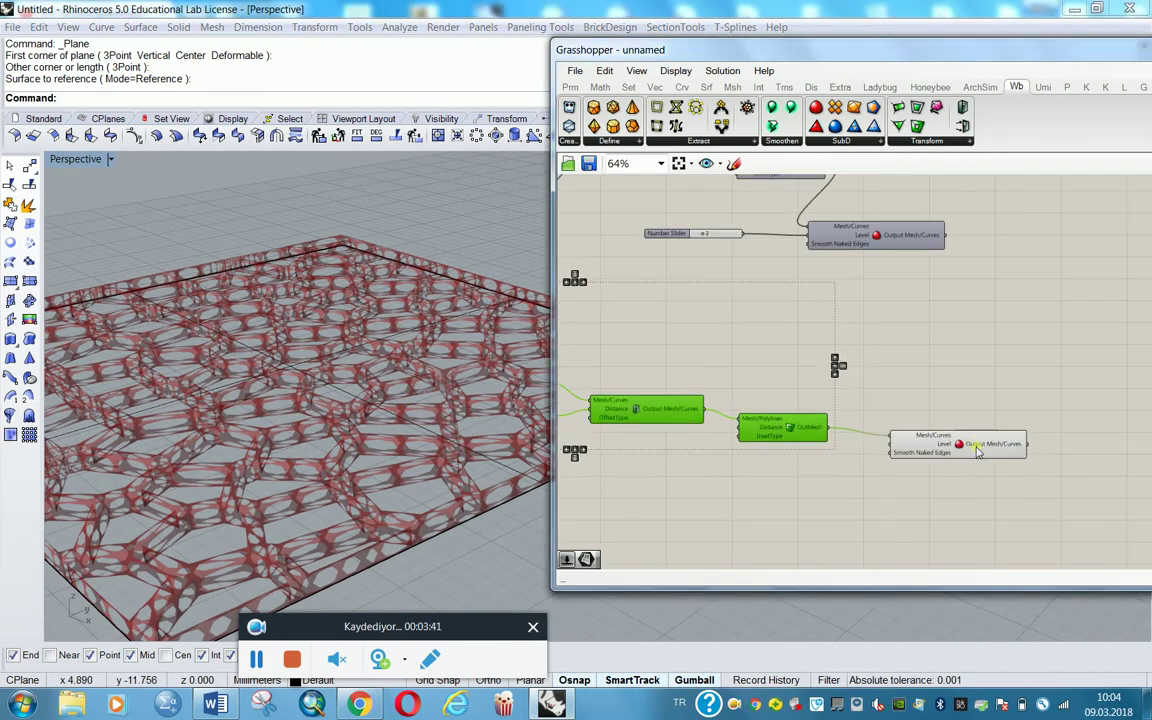
pyautogui.click(977, 449)
pyautogui.rightClick(977, 449)
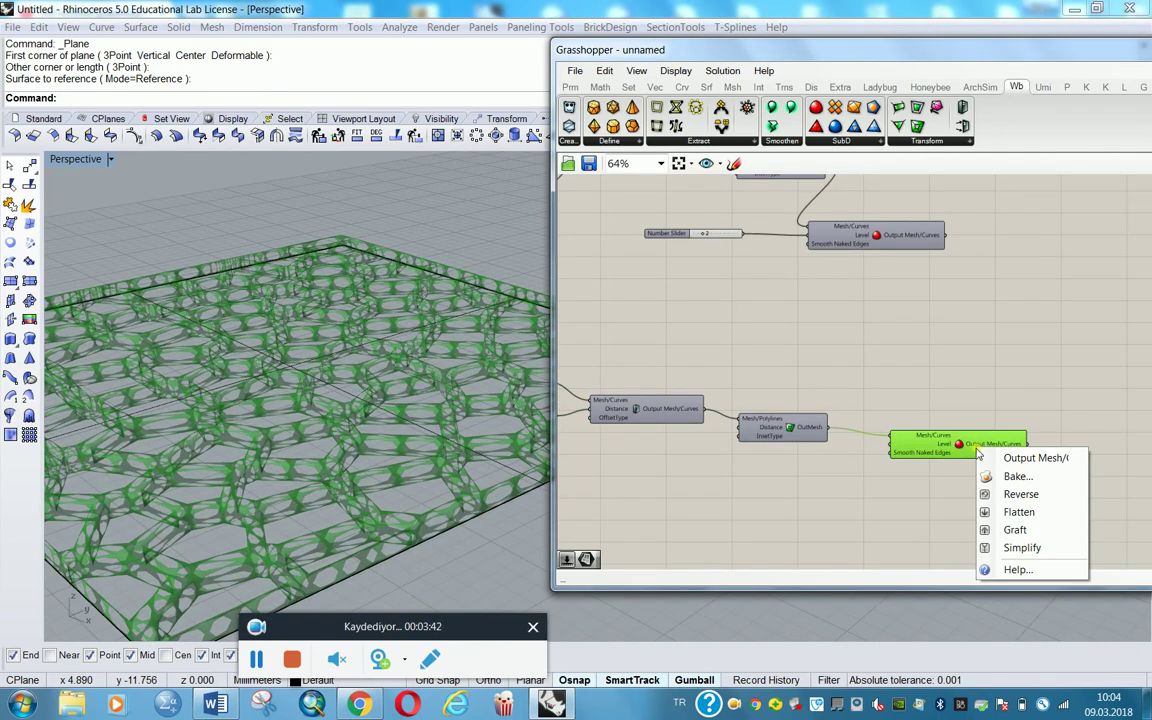
pyautogui.click(818, 514)
pyautogui.scroll(-3, 972, 473)
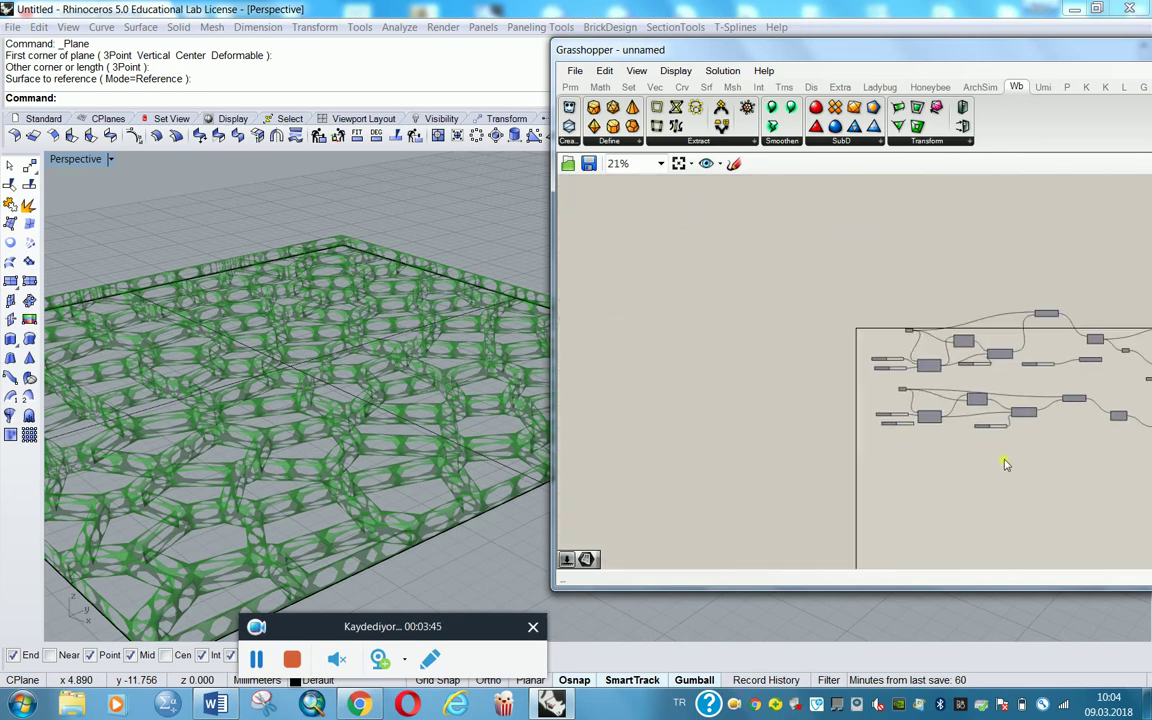
pyautogui.scroll(5, 885, 406)
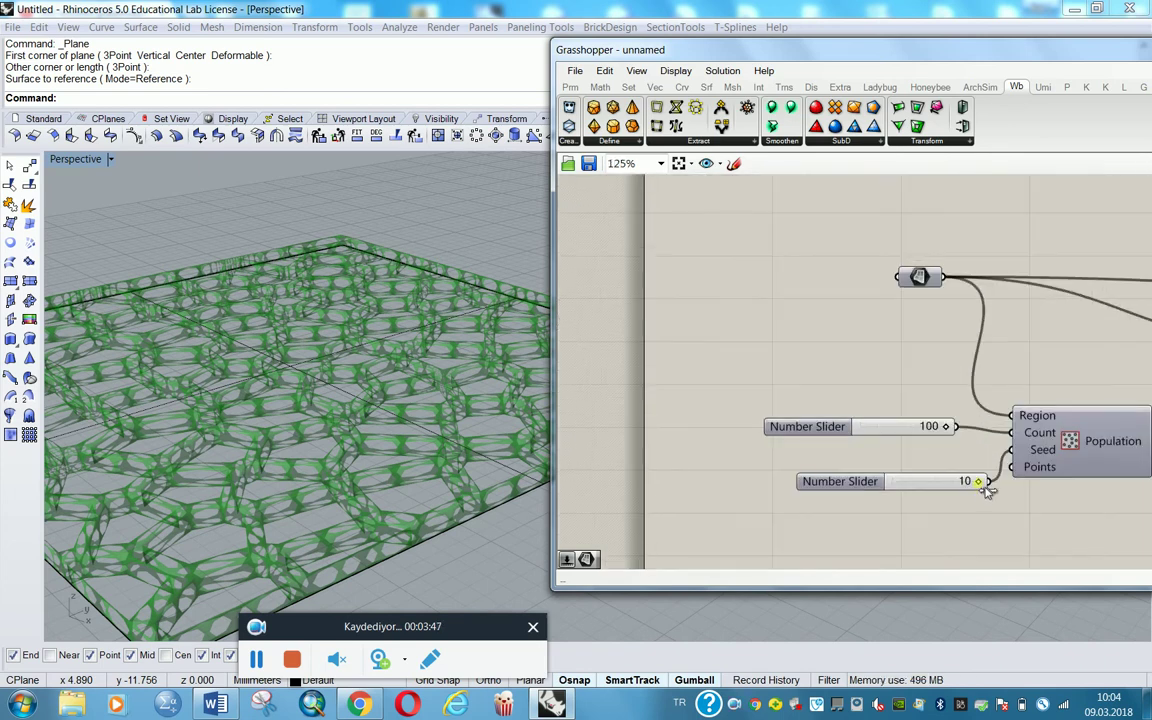
pyautogui.moveTo(975, 490); pyautogui.dragTo(903, 489)
pyautogui.moveTo(996, 491); pyautogui.dragTo(1005, 495)
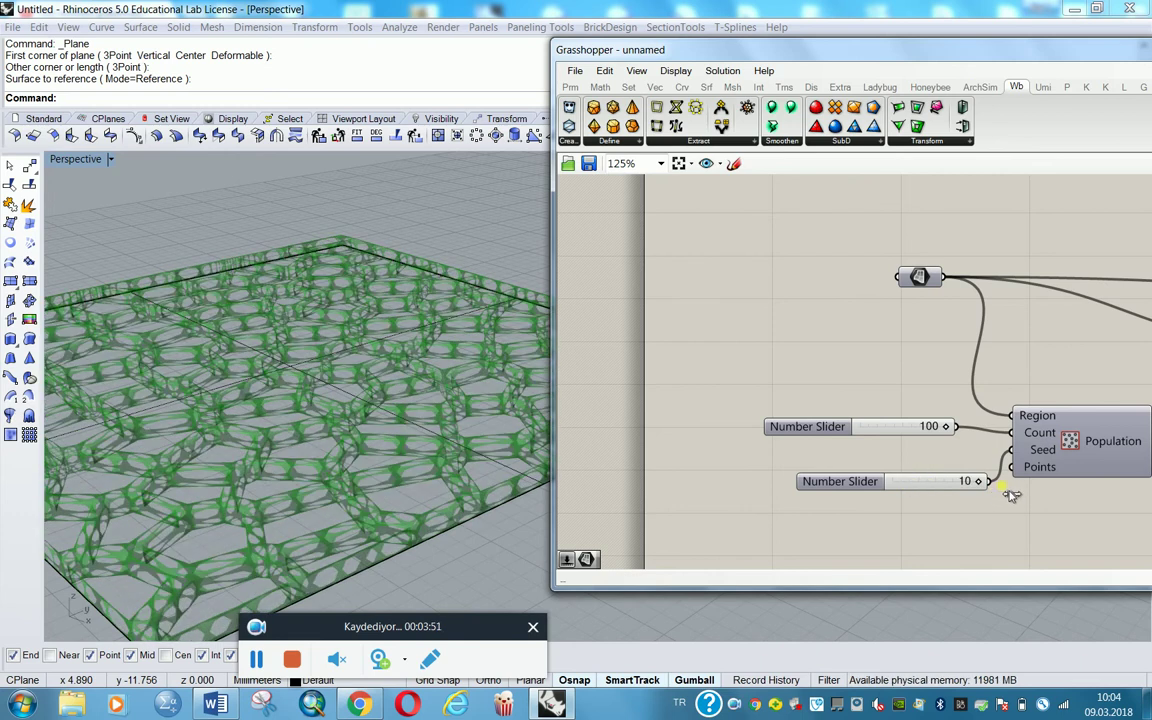
pyautogui.moveTo(899, 440); pyautogui.dragTo(993, 440)
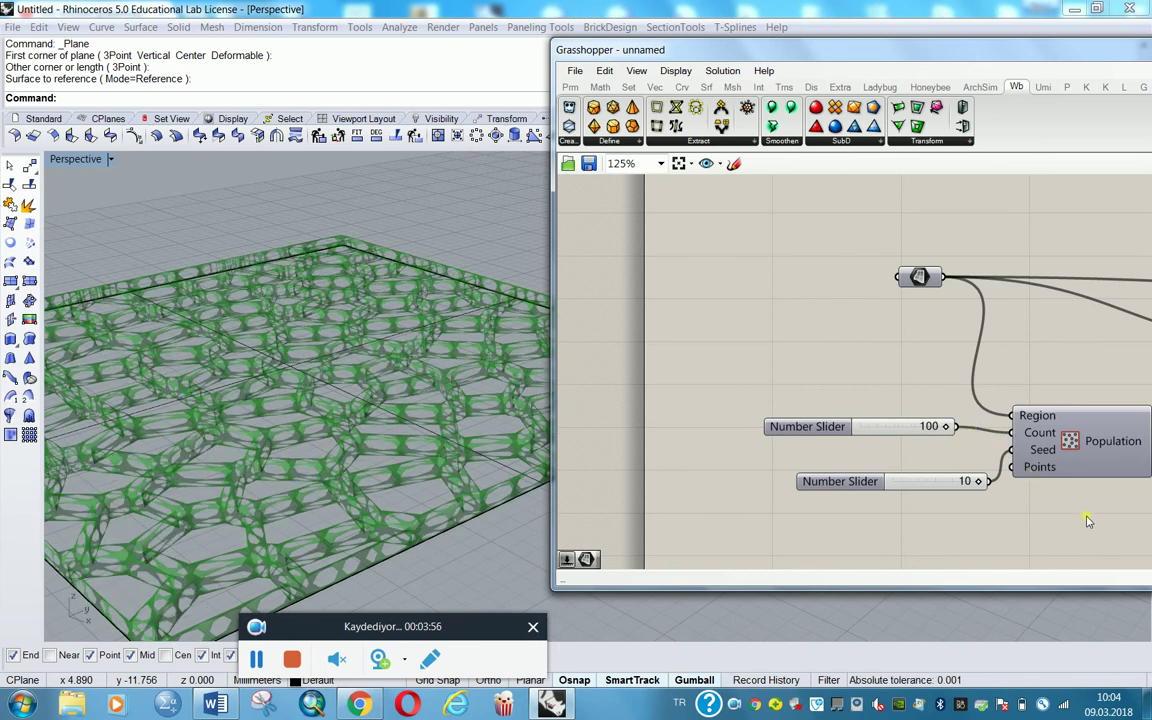
pyautogui.moveTo(324, 403); pyautogui.dragTo(262, 464, button='right')
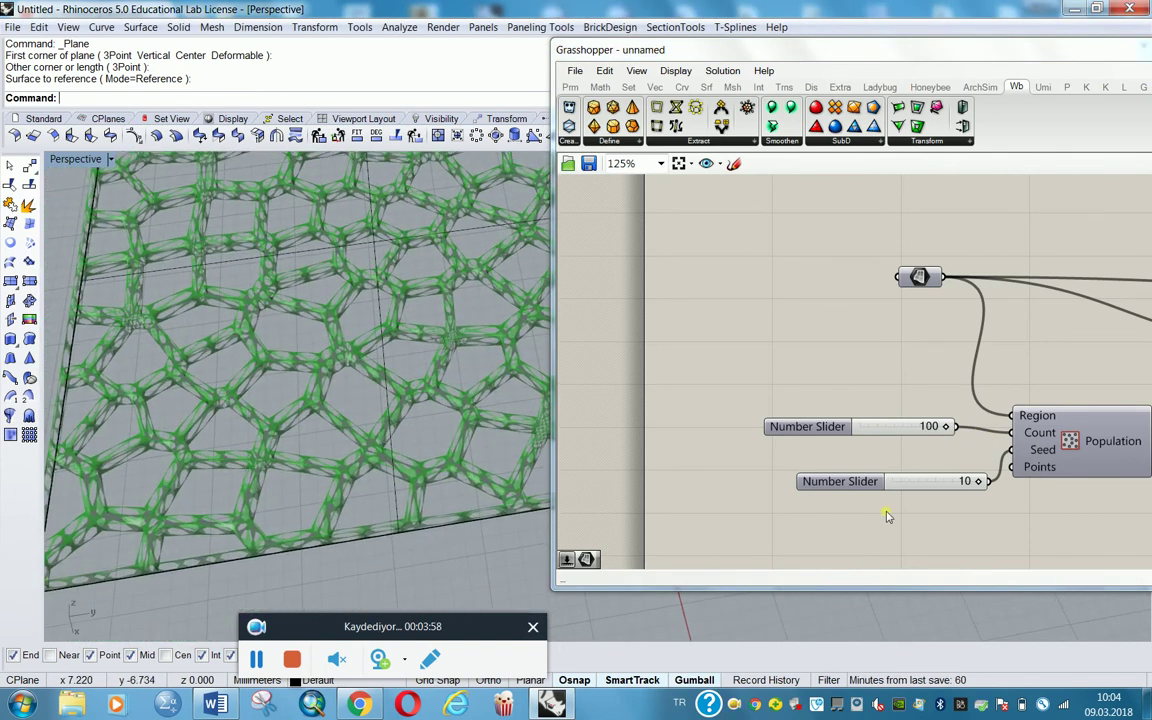
# Bake the output mesh of the final subdivision component in the lower chain onto the Default layer.
pyautogui.moveTo(1100, 501); pyautogui.dragTo(572, 348, button='right')
pyautogui.scroll(-3, 818, 393)
pyautogui.moveTo(874, 404); pyautogui.dragTo(578, 449, button='right')
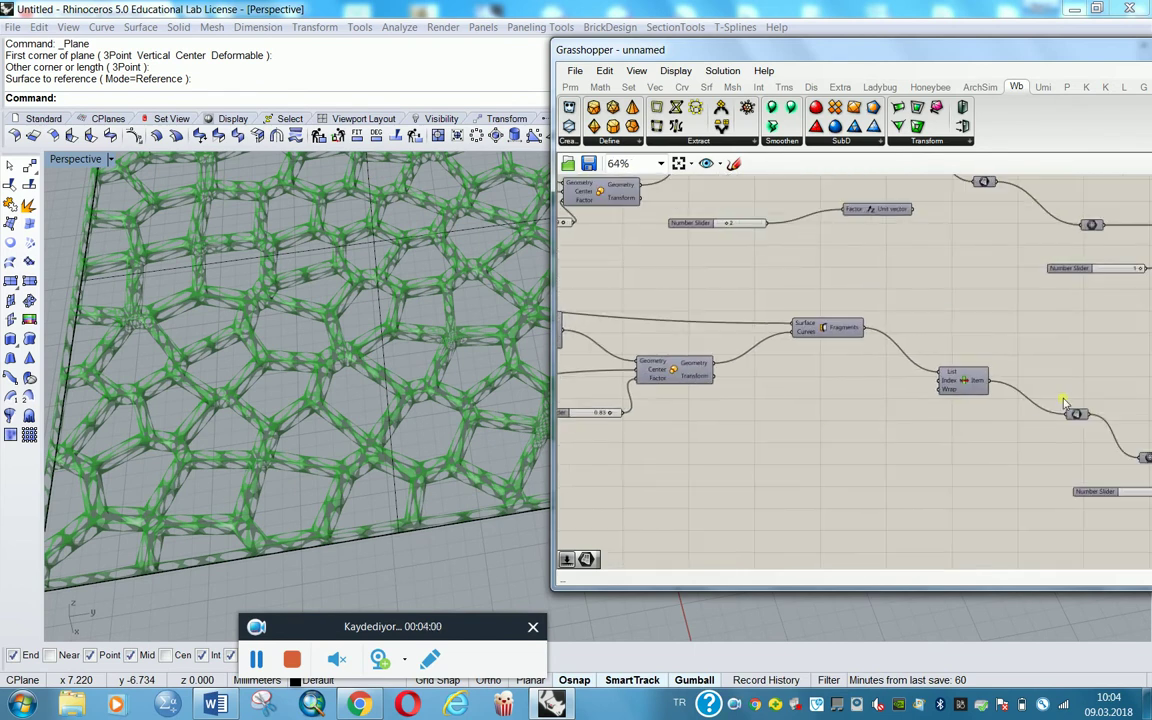
pyautogui.moveTo(1062, 412); pyautogui.dragTo(747, 329, button='right')
pyautogui.moveTo(1059, 404); pyautogui.dragTo(870, 363, button='right')
pyautogui.moveTo(1049, 459); pyautogui.dragTo(852, 456, button='right')
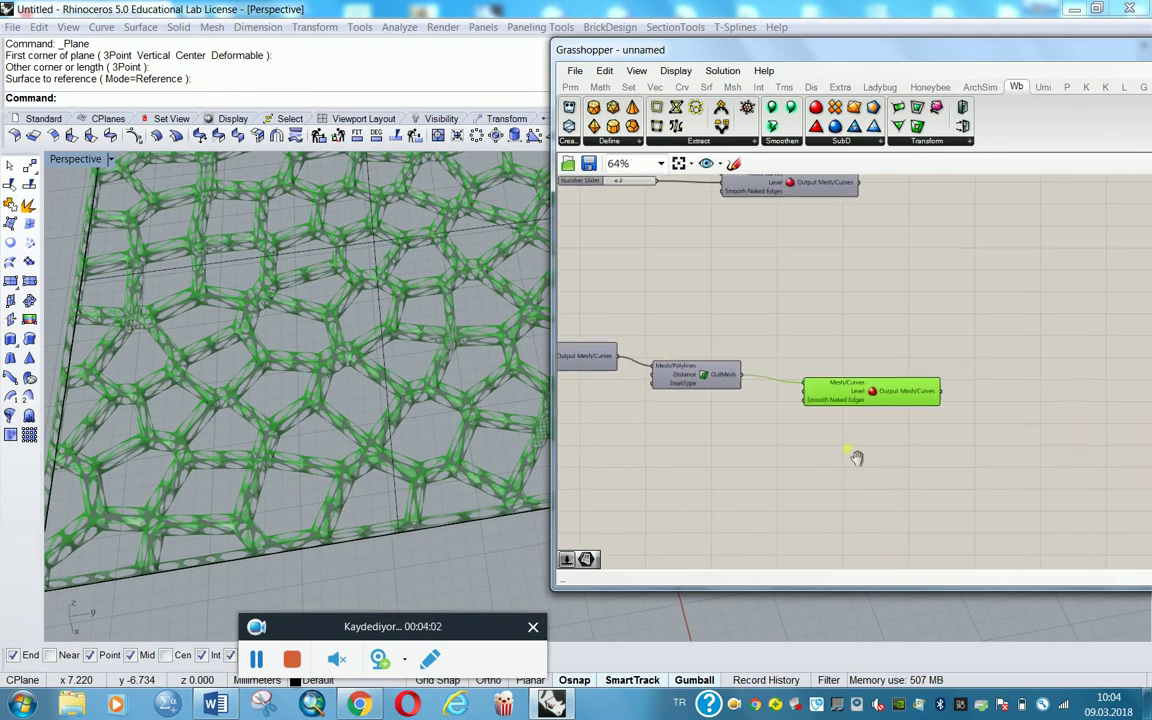
pyautogui.scroll(1, 888, 444)
pyautogui.rightClick(879, 381)
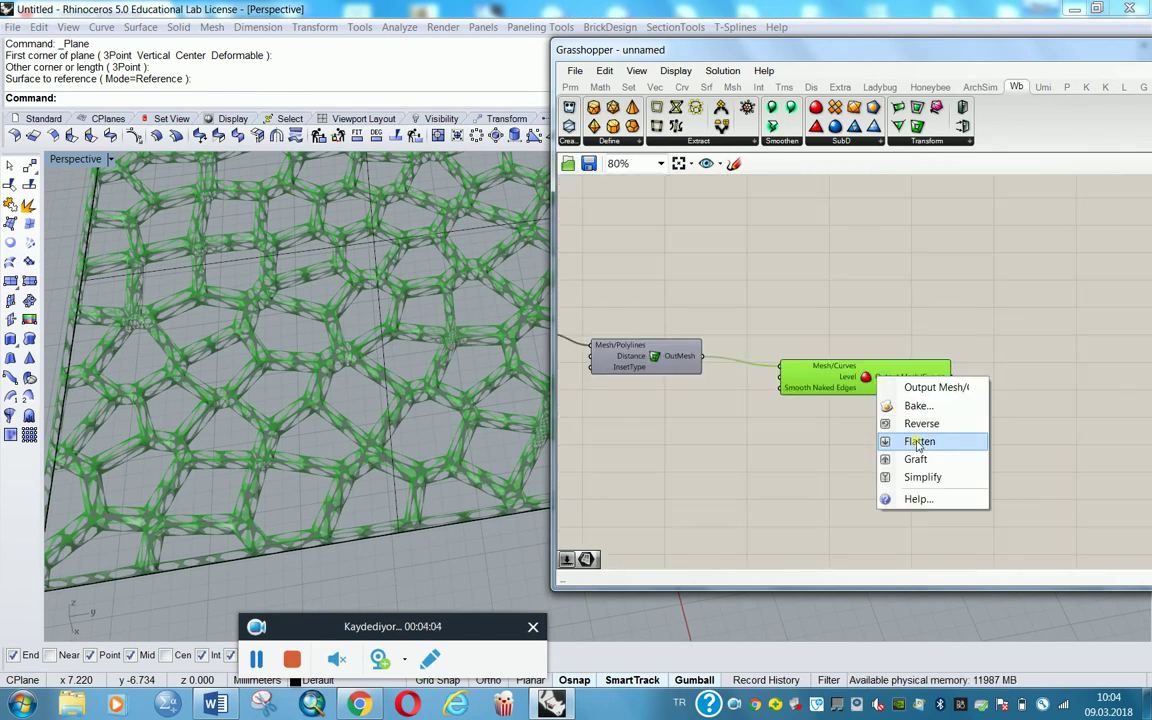
pyautogui.click(917, 405)
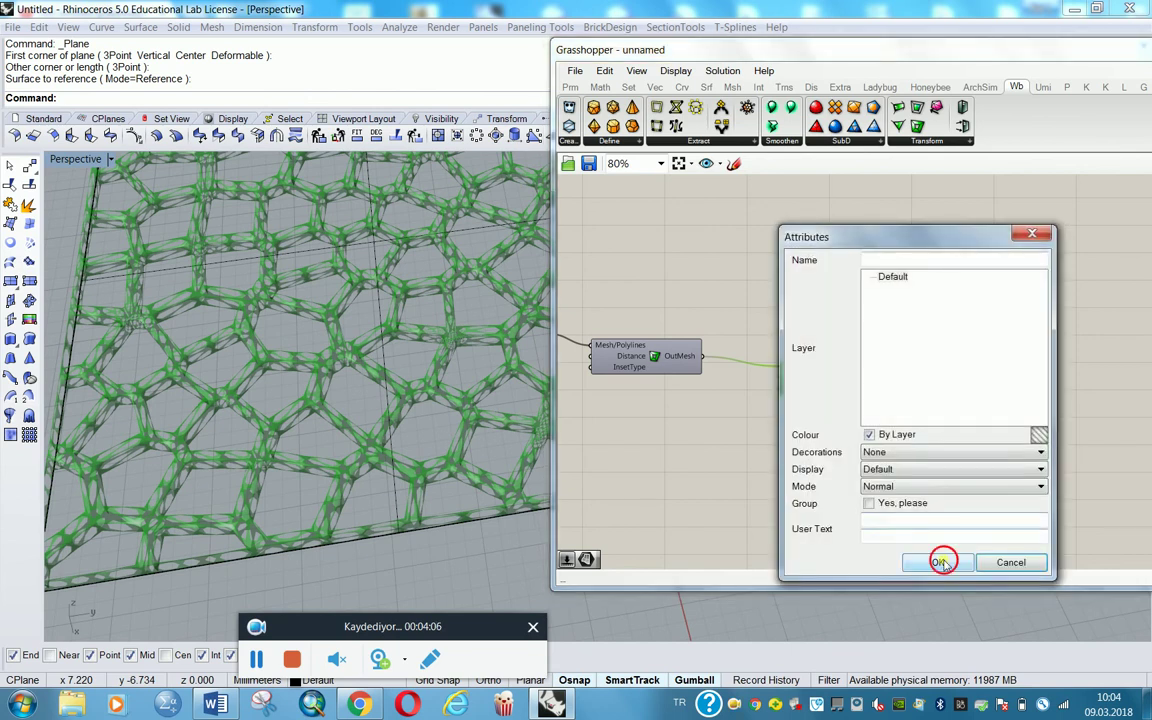
pyautogui.click(940, 562)
# Select all components of the definition and turn off their preview.
pyautogui.scroll(-6, 975, 450)
pyautogui.moveTo(1013, 329); pyautogui.dragTo(733, 478)
pyautogui.rightClick(679, 335)
pyautogui.click(738, 362)
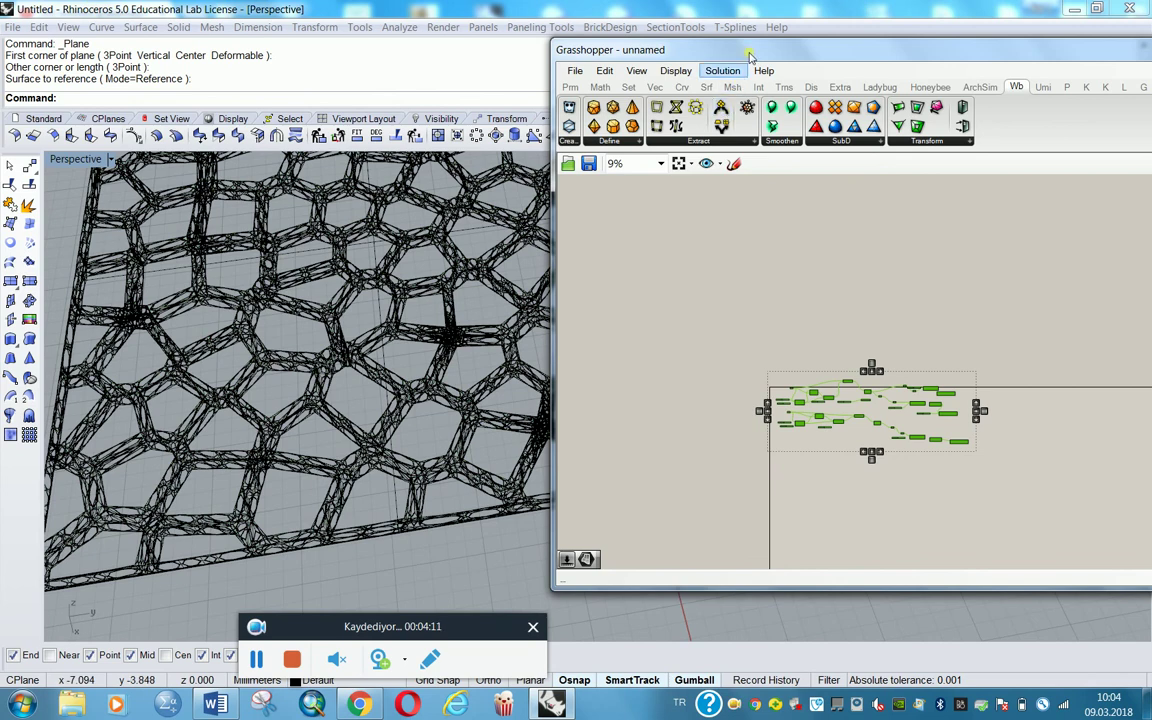
# Move the Grasshopper window aside and display the baked mesh in the Perspective viewport in Rendered mode.
pyautogui.moveTo(754, 57); pyautogui.dragTo(893, 122)
pyautogui.click(72, 164)
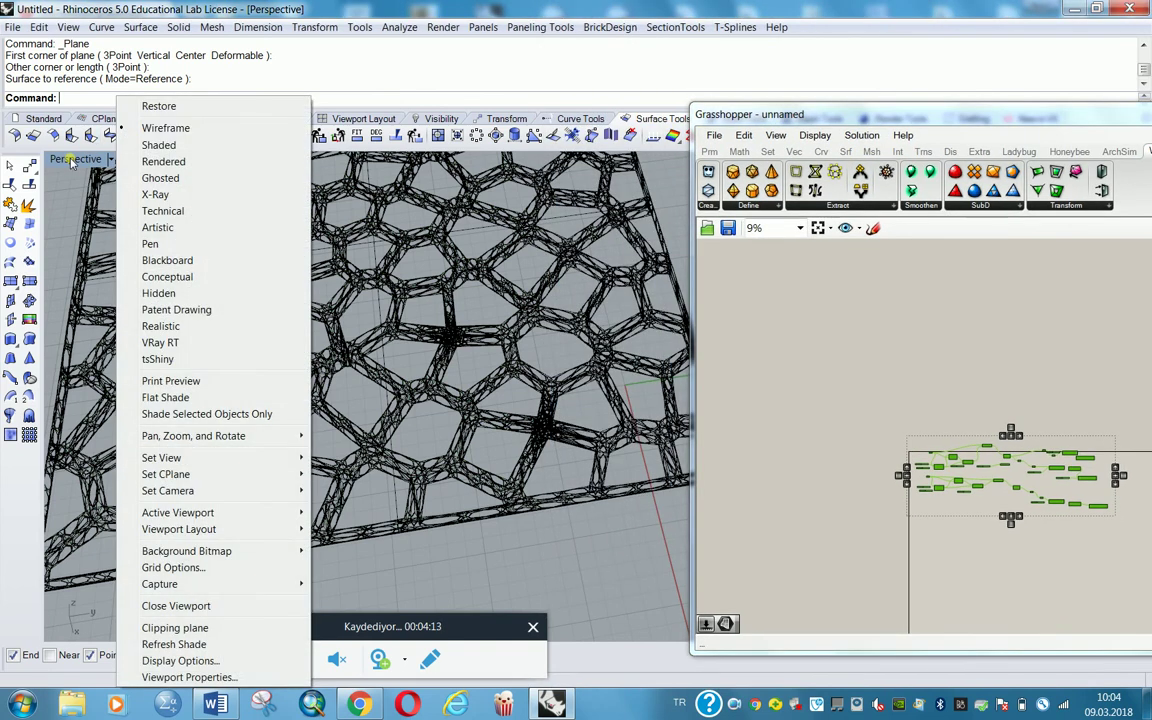
pyautogui.click(203, 163)
pyautogui.moveTo(373, 376)
pyautogui.mouseDown(button='right')
pyautogui.moveTo(436, 322)
pyautogui.moveTo(462, 322)
pyautogui.mouseUp(button='right')
pyautogui.scroll(8, 248, 385)
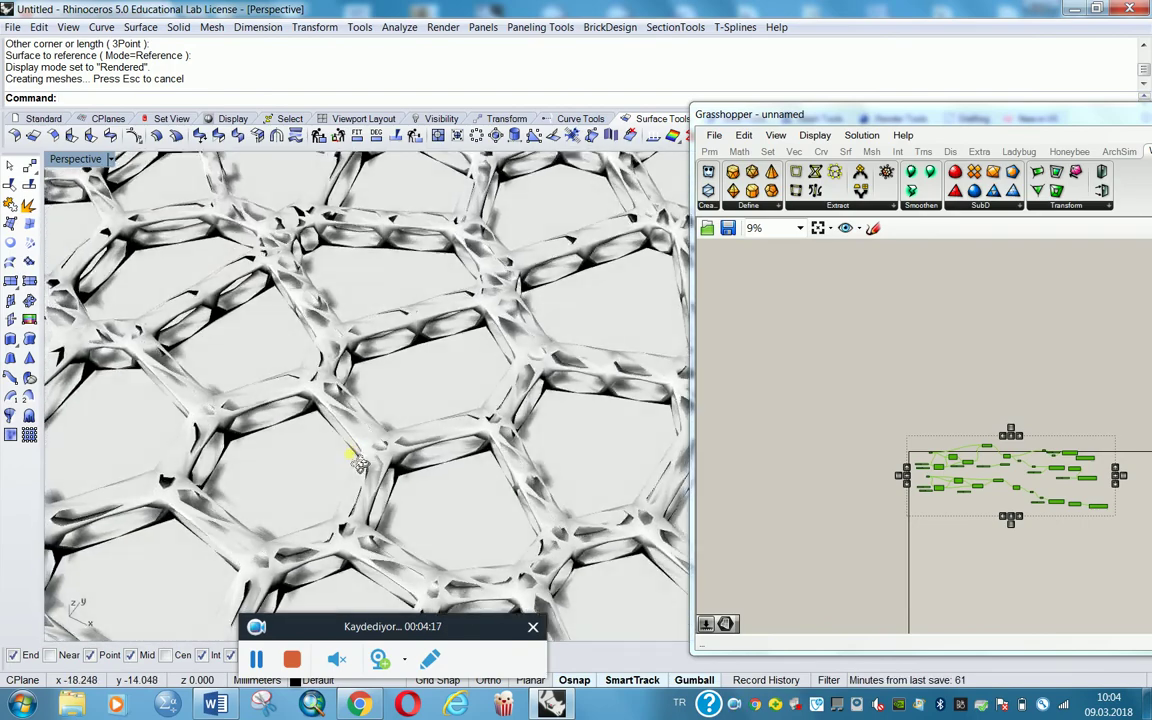